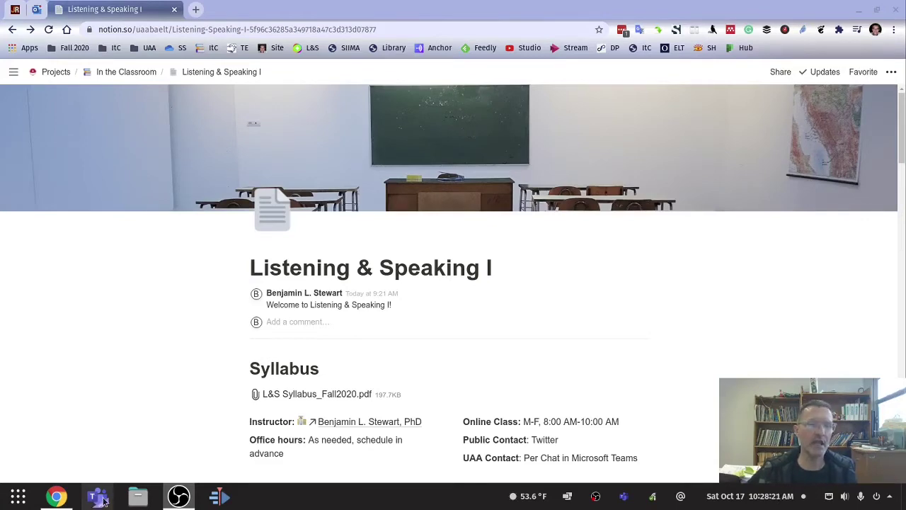
Step: View the General channel posts of the Listening & Speaking team in Microsoft Teams and return to the Notion course page
left_click(99, 497)
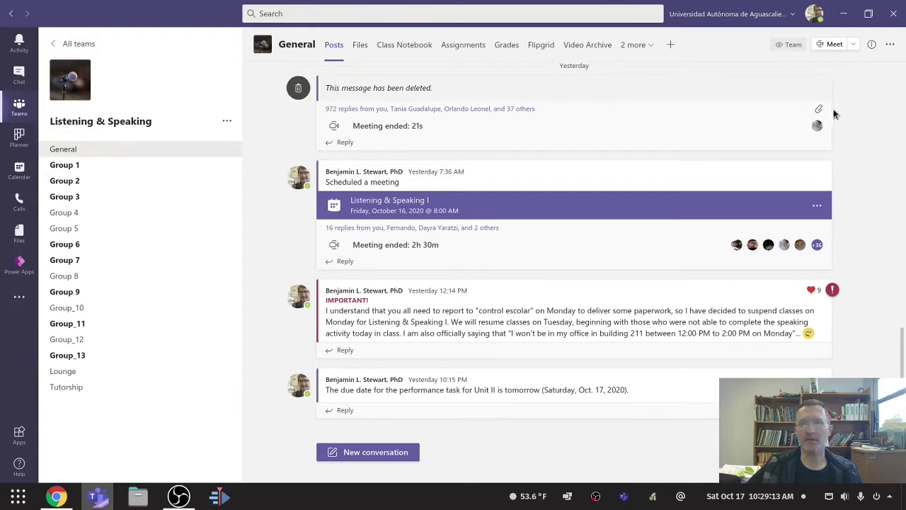
left_click(848, 20)
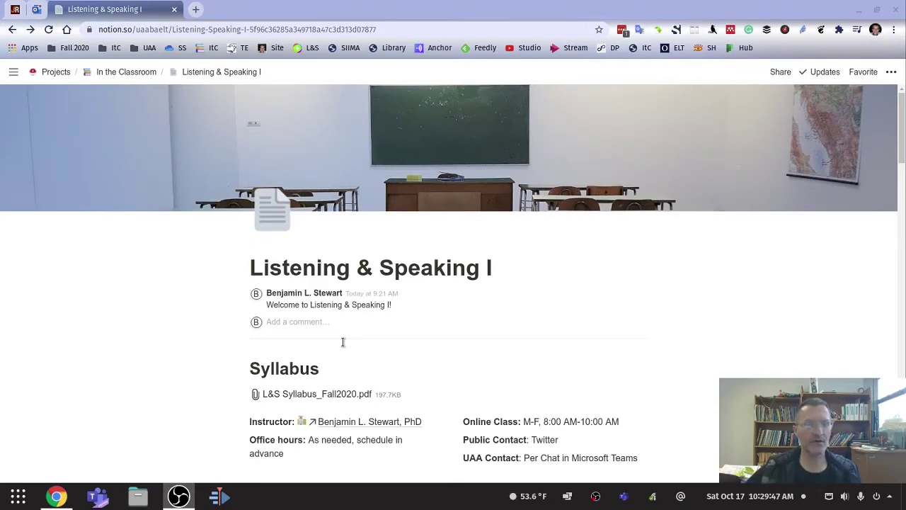
left_click(97, 496)
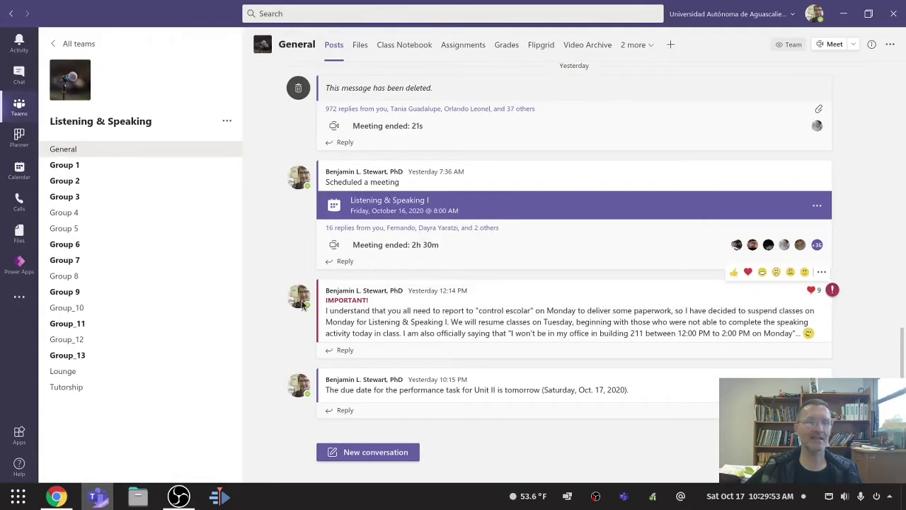
mouse_move(303, 304)
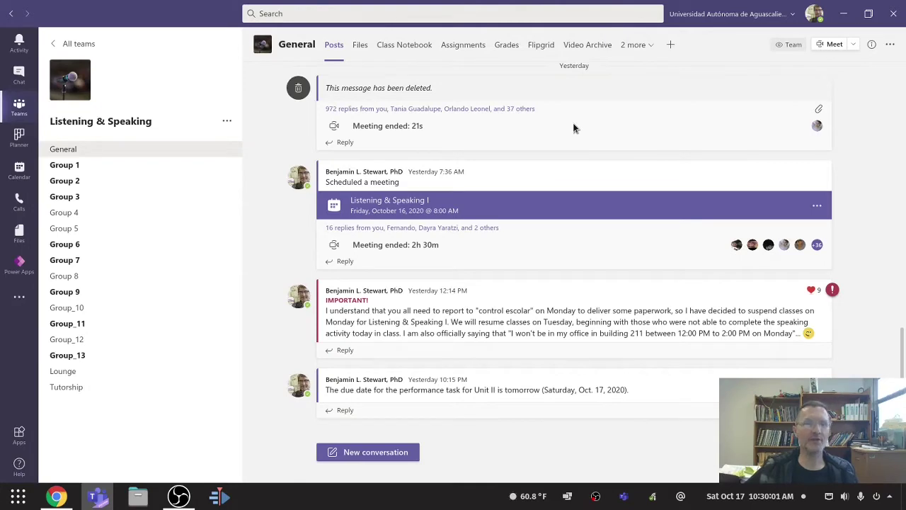
left_click(846, 15)
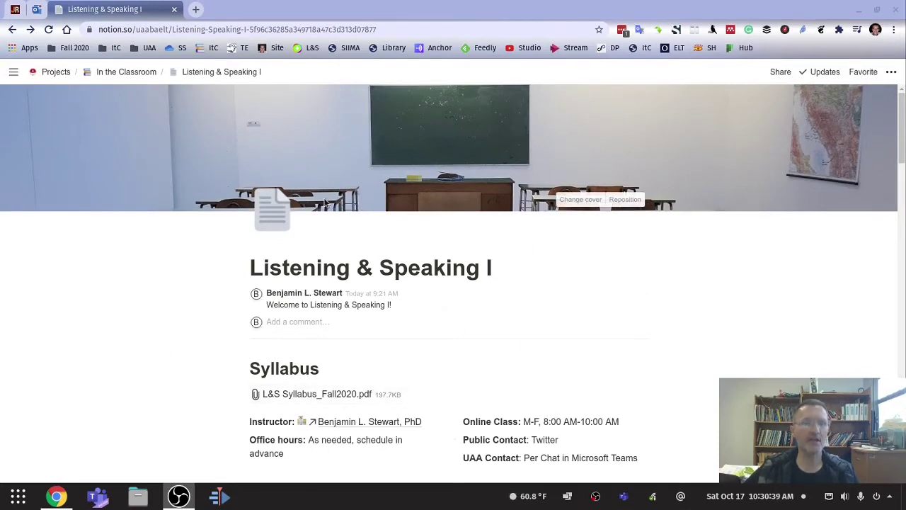
Step: Examine the Syllabus, Course Description, Flipgrid and Links sections of the Listening & Speaking I page
scroll(258, 291, "down", 1)
scroll(256, 291, "down", 2)
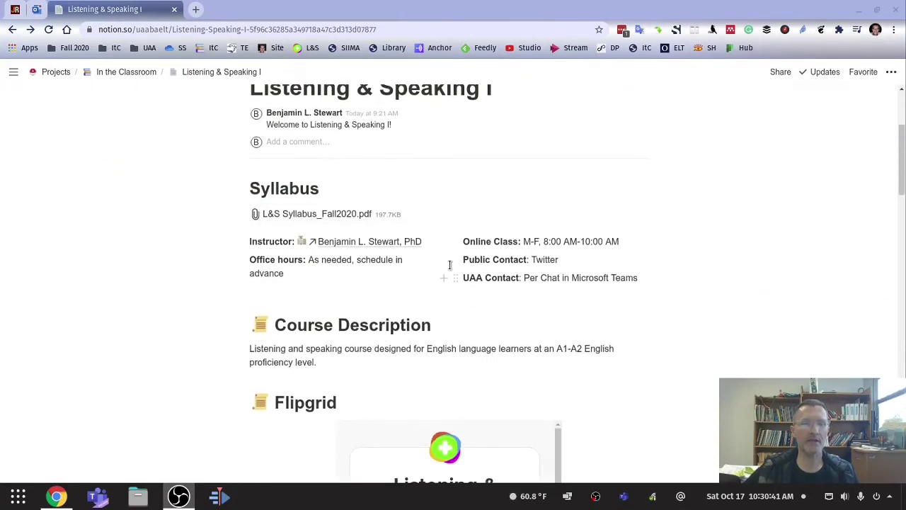
scroll(415, 209, "down", 1)
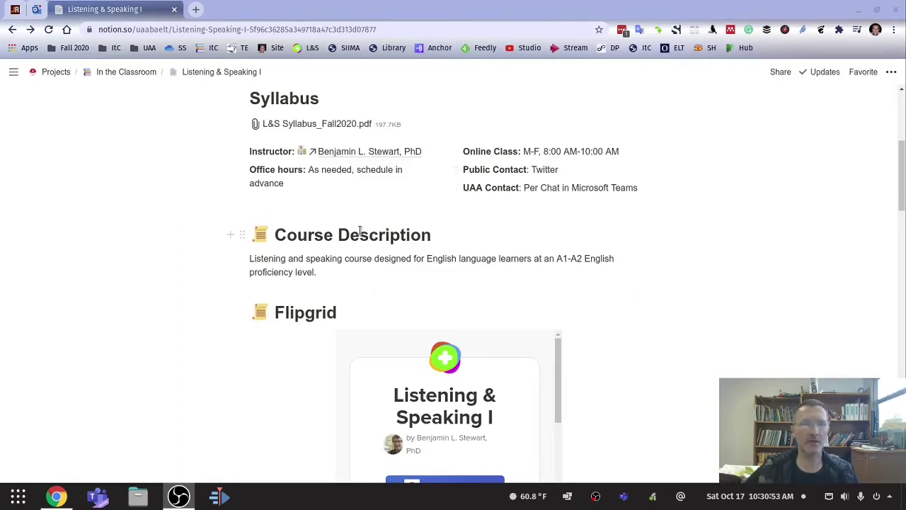
scroll(368, 195, "up", 3)
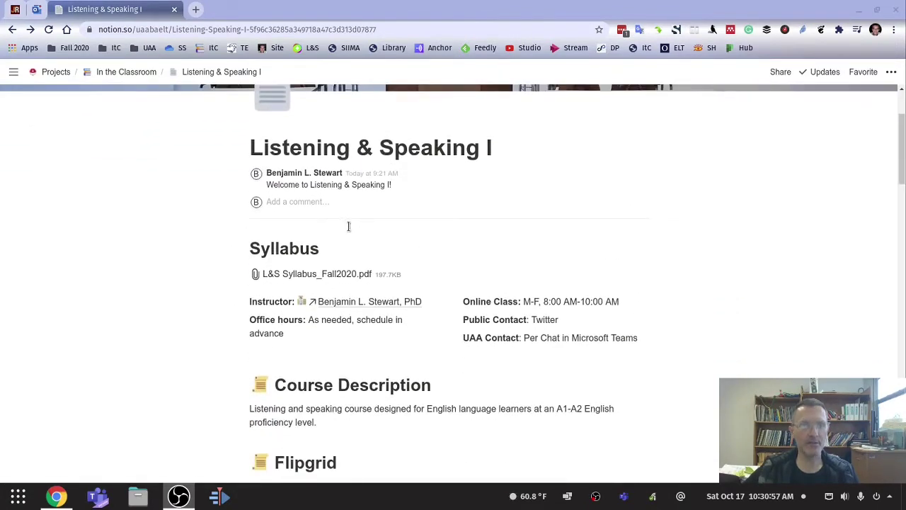
scroll(350, 233, "down", 3)
scroll(333, 215, "down", 2)
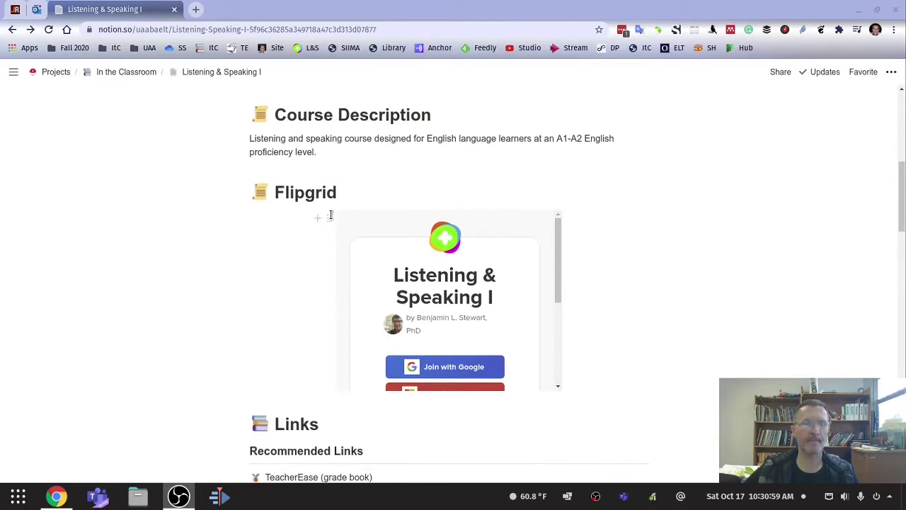
scroll(349, 228, "down", 2)
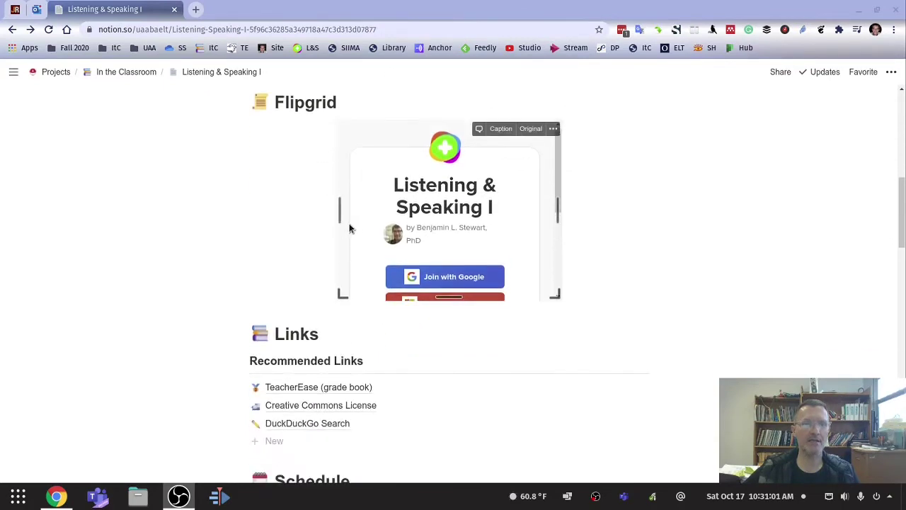
scroll(350, 219, "up", 5)
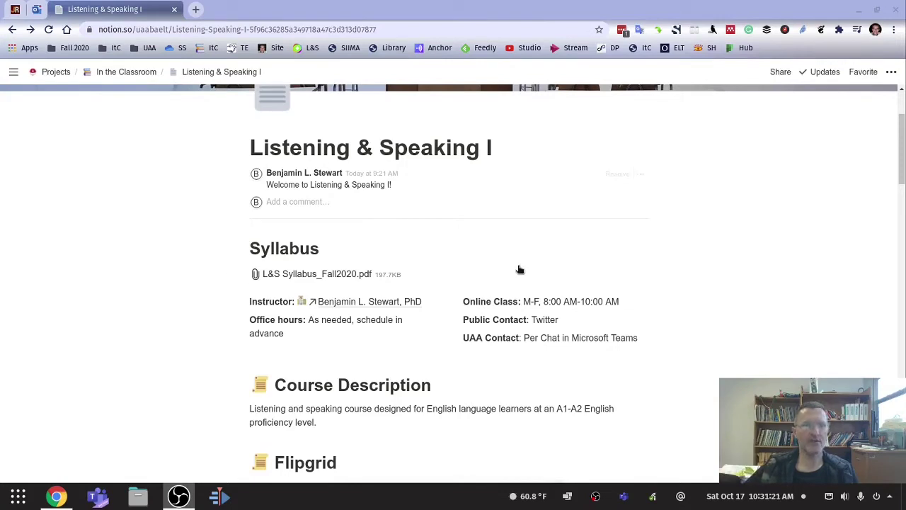
scroll(426, 245, "up", 1)
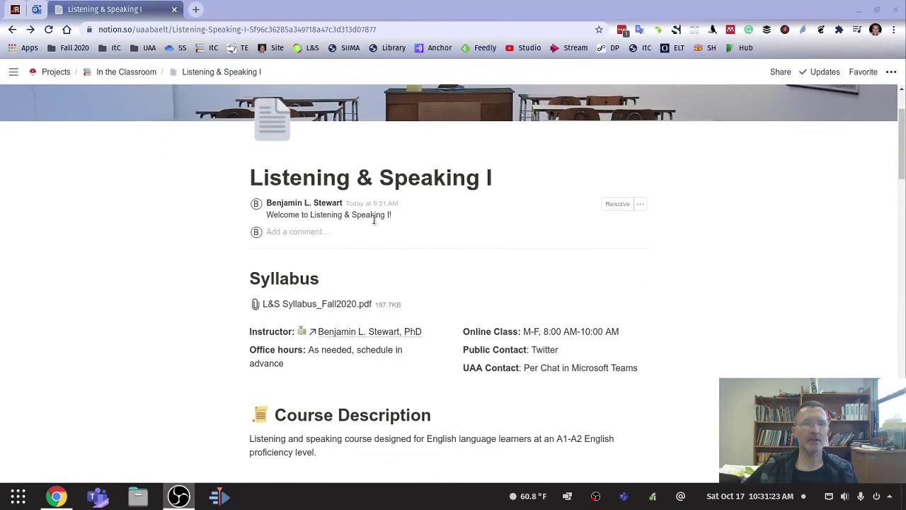
scroll(302, 232, "down", 3)
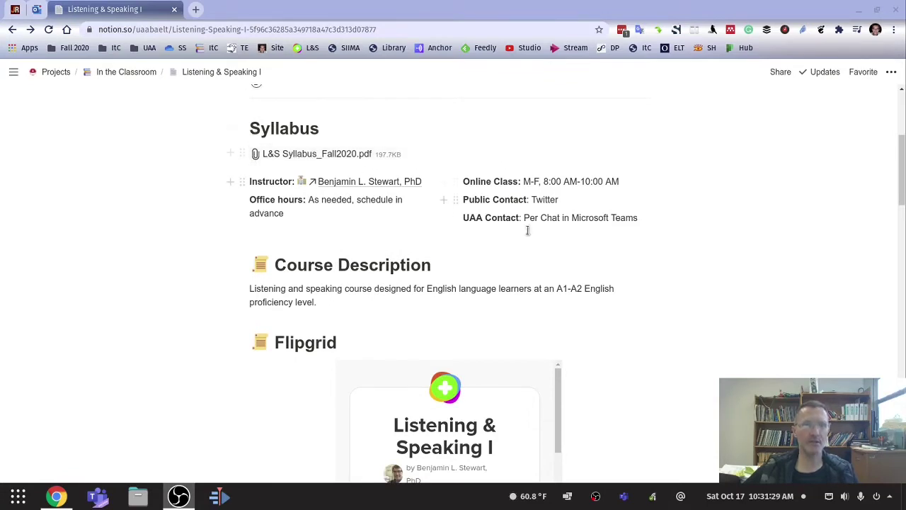
scroll(260, 263, "down", 3)
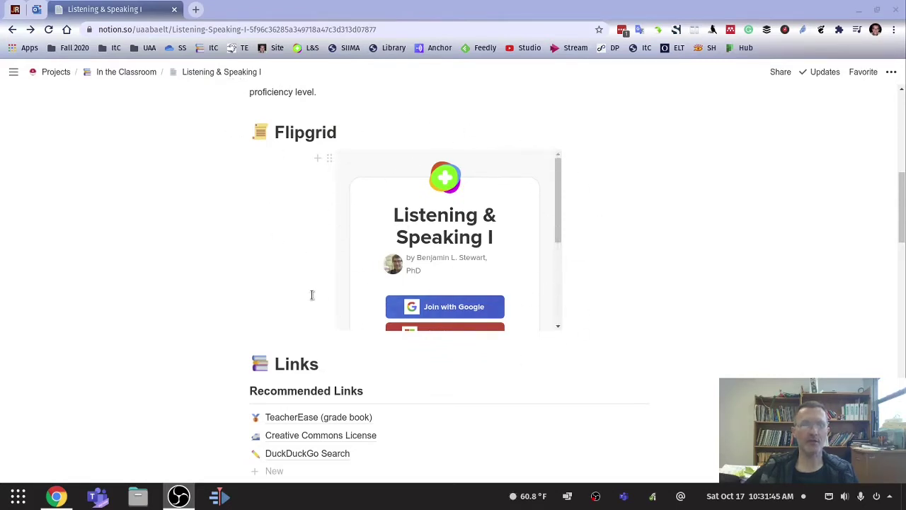
scroll(330, 282, "down", 1)
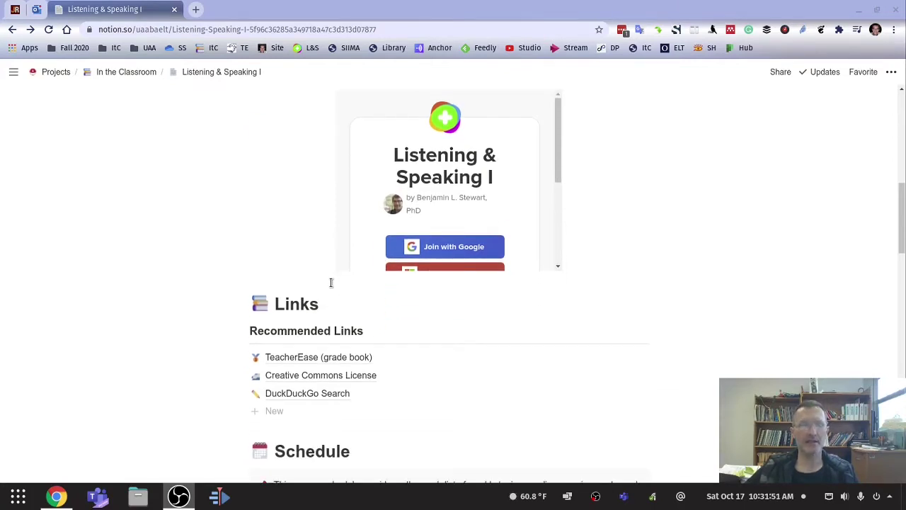
scroll(394, 282, "down", 1)
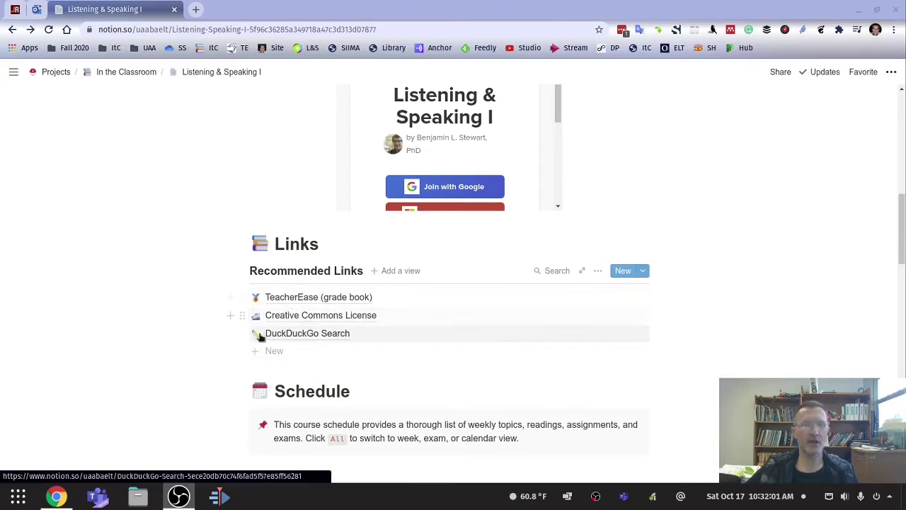
Step: Bring the L&S I Content calendar in the Schedule section to the current month
scroll(322, 322, "down", 4)
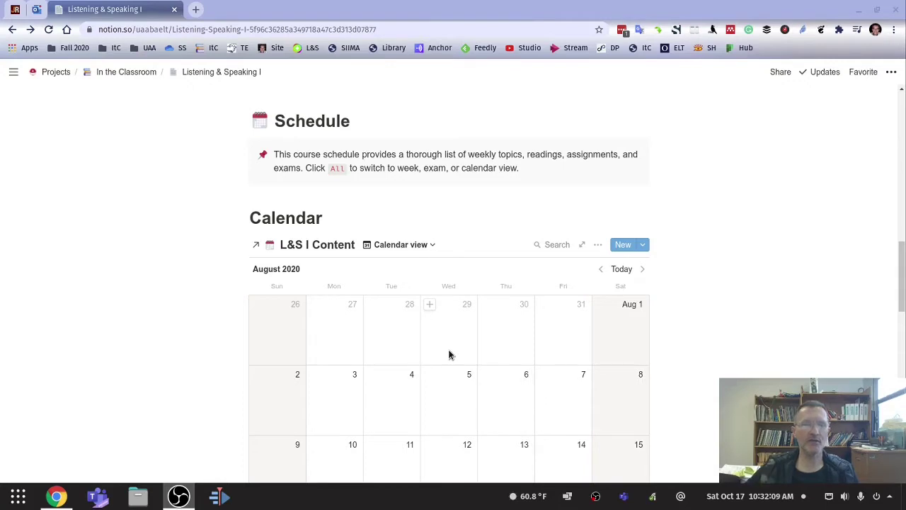
scroll(450, 352, "down", 2)
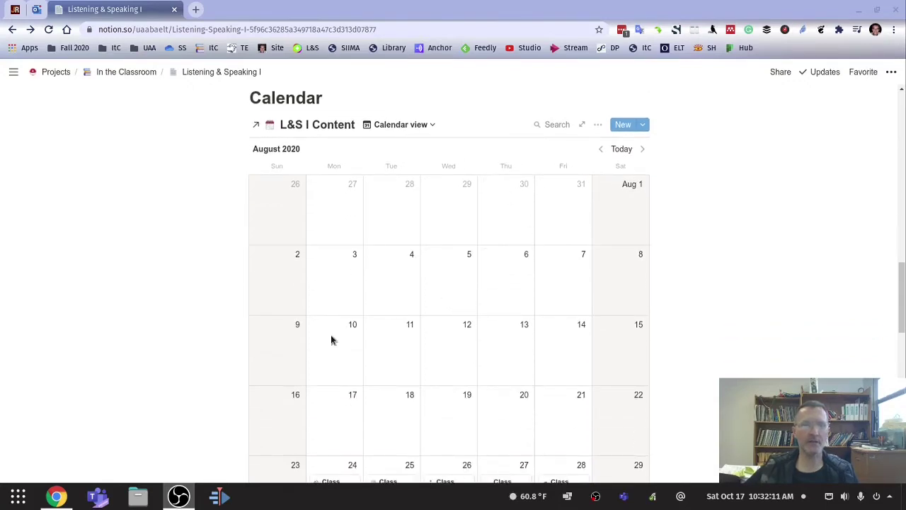
left_click(622, 149)
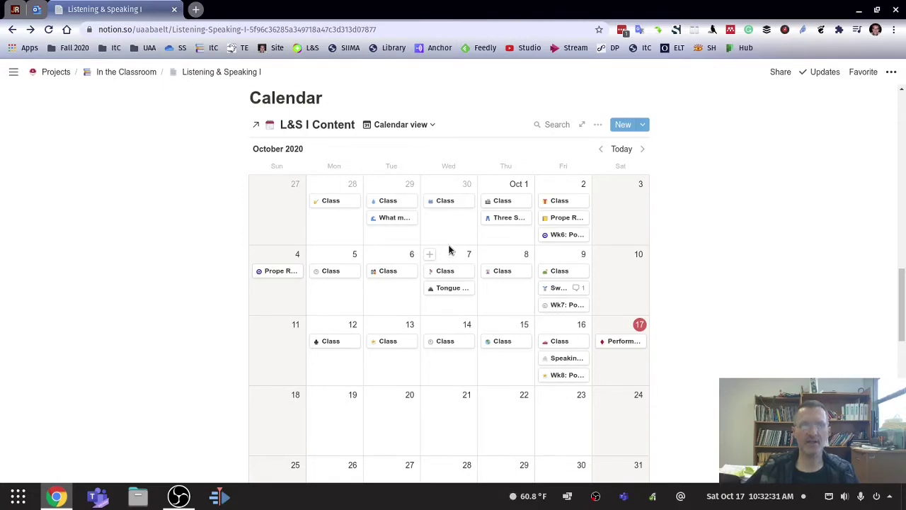
Step: Examine the October 2020 class calendar and the dates, modules and categories listed in the Assignments table
scroll(448, 250, "down", 4)
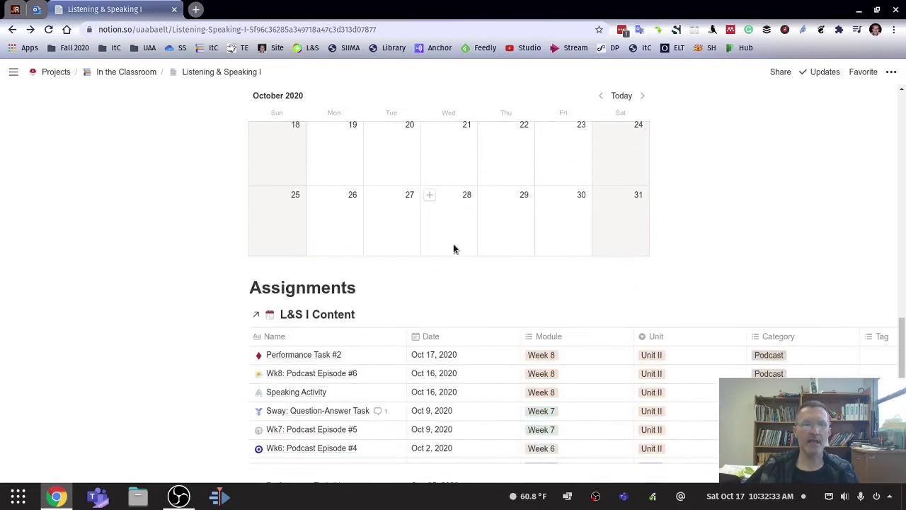
scroll(451, 247, "up", 2)
scroll(429, 232, "down", 3)
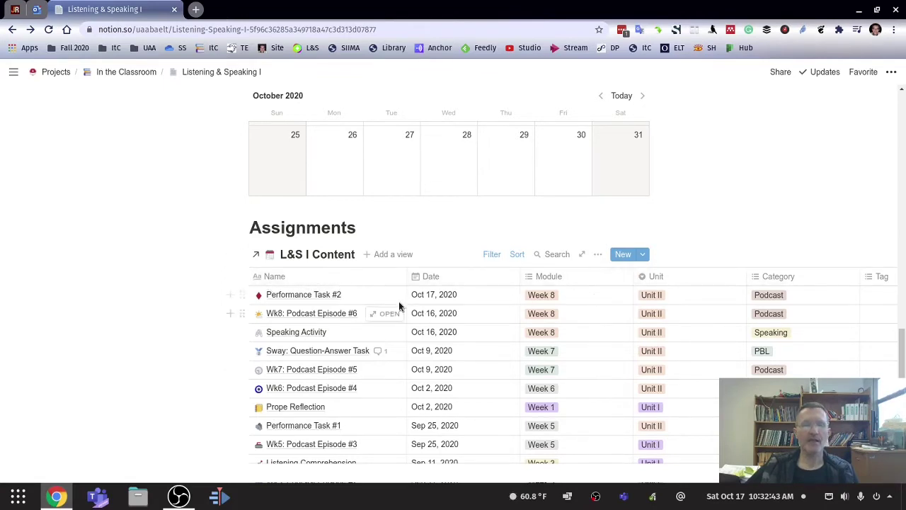
scroll(318, 329, "down", 3)
scroll(293, 354, "down", 1)
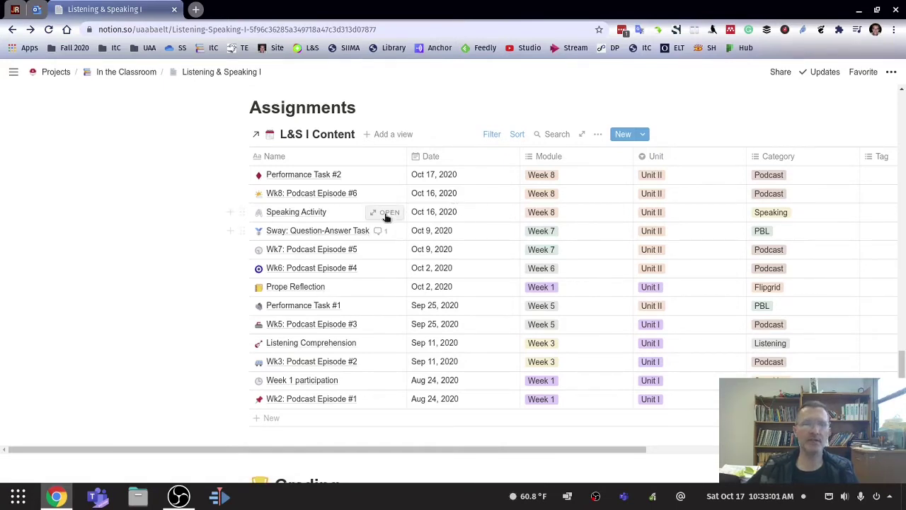
scroll(460, 234, "up", 3)
scroll(499, 232, "up", 4)
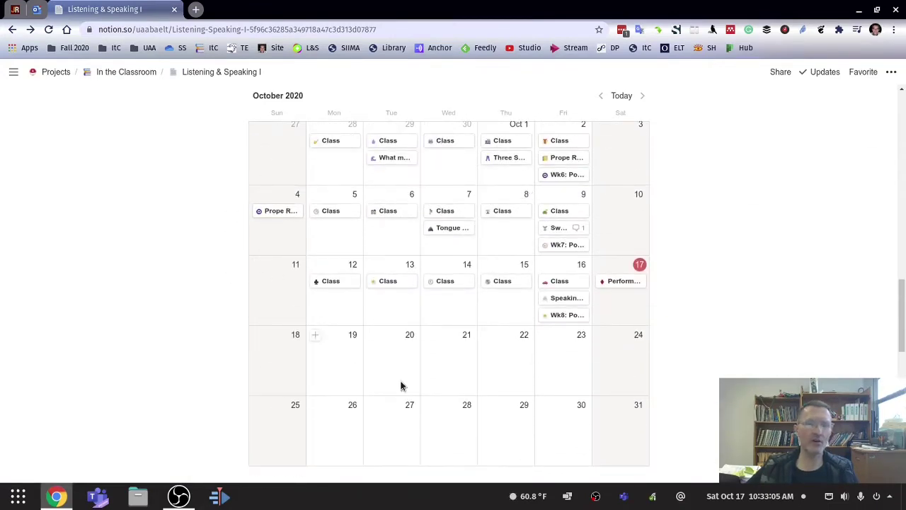
scroll(295, 238, "down", 6)
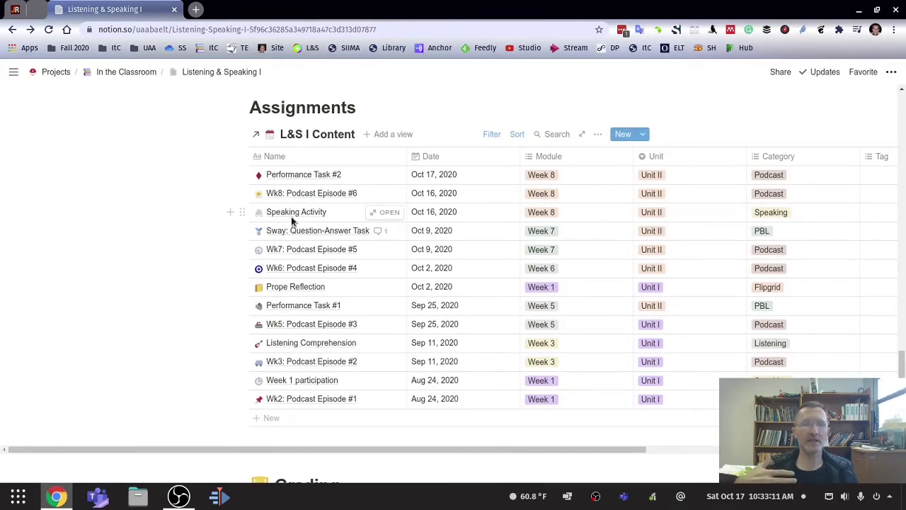
Step: Review the grading breakdown and assignment submission information at the end of the course page
scroll(361, 191, "down", 1)
scroll(361, 191, "down", 4)
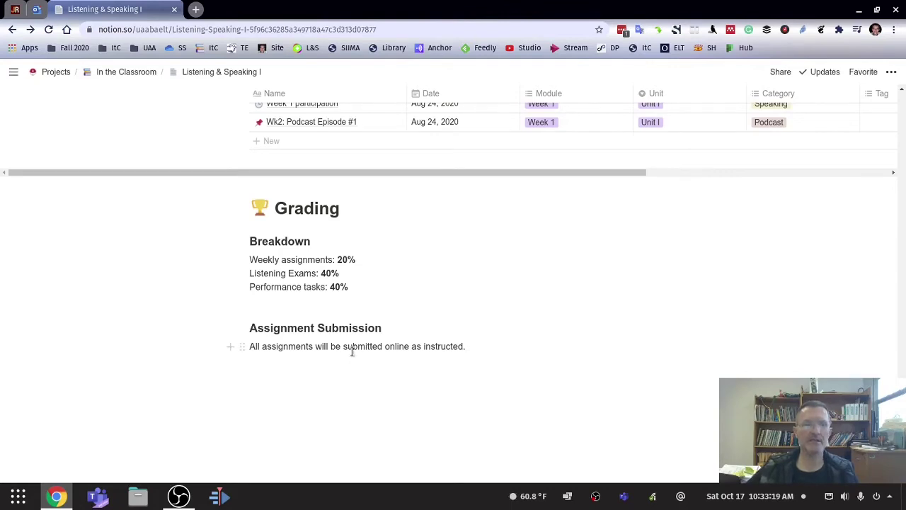
scroll(348, 367, "up", 2)
scroll(321, 364, "down", 2)
Step: Compare the linked L&S I Content database in the Calendar section with the one in the Assignments section
scroll(425, 347, "up", 10)
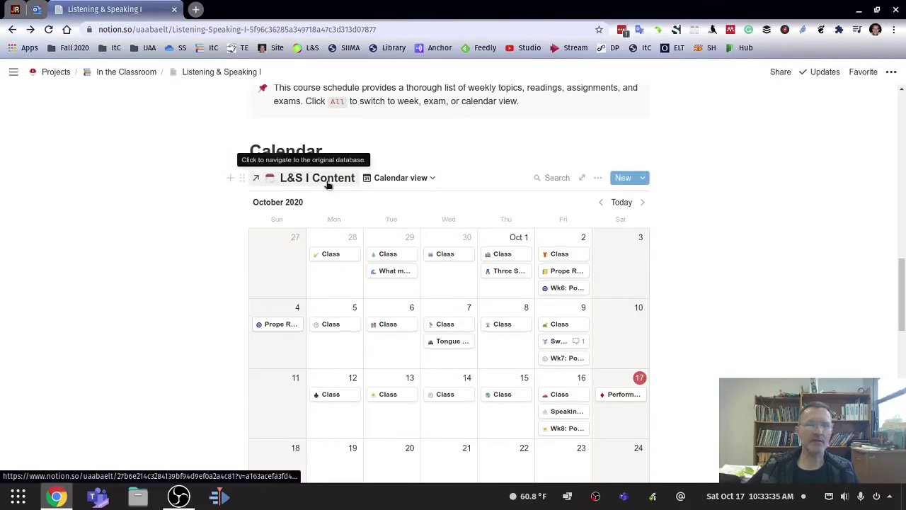
scroll(311, 202, "down", 2)
scroll(310, 202, "down", 5)
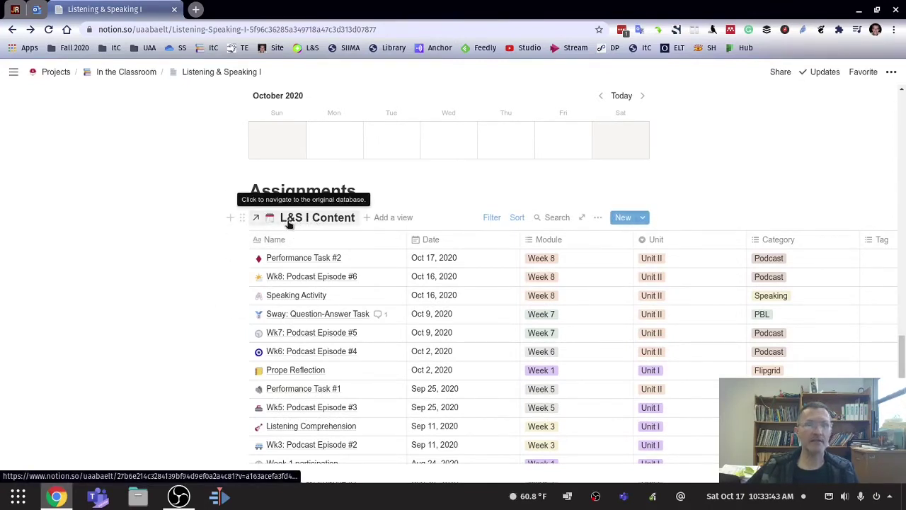
scroll(337, 225, "up", 3)
scroll(333, 235, "down", 1)
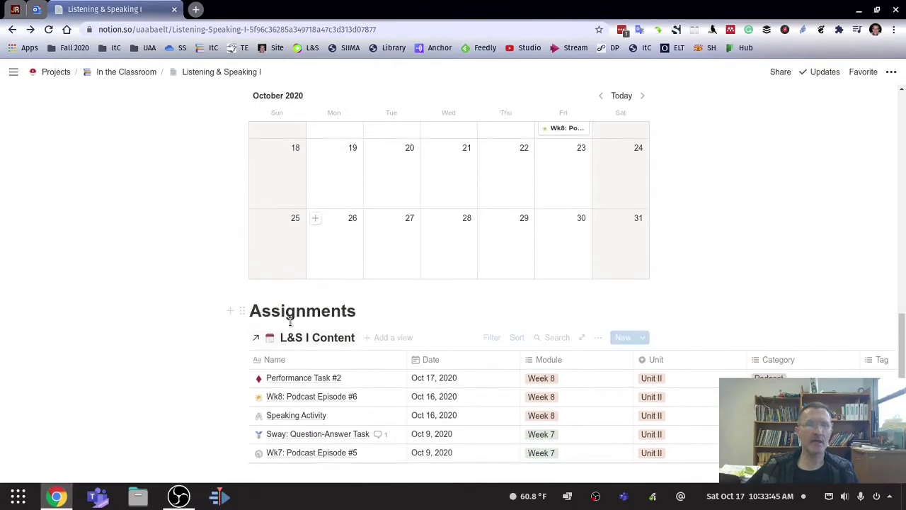
Step: Open the original L&S I Content database from its linked title in the Calendar section
scroll(336, 239, "up", 5)
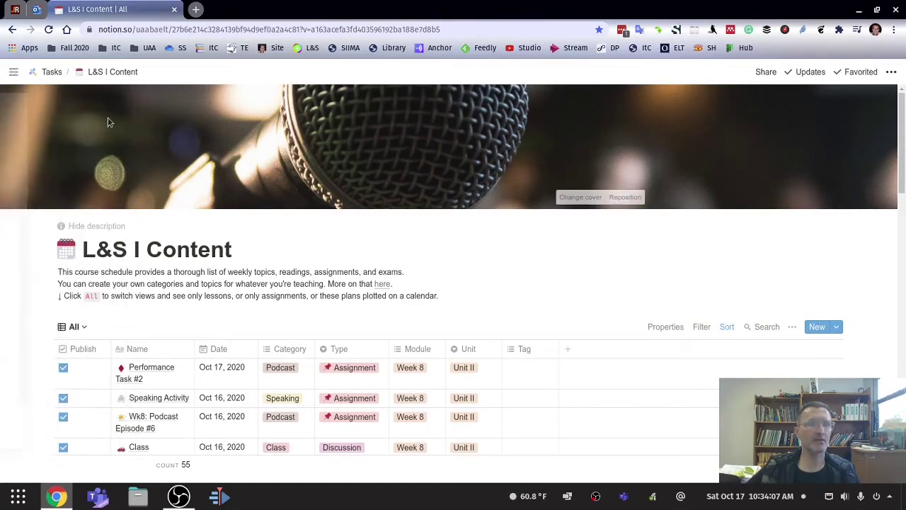
mouse_move(13, 72)
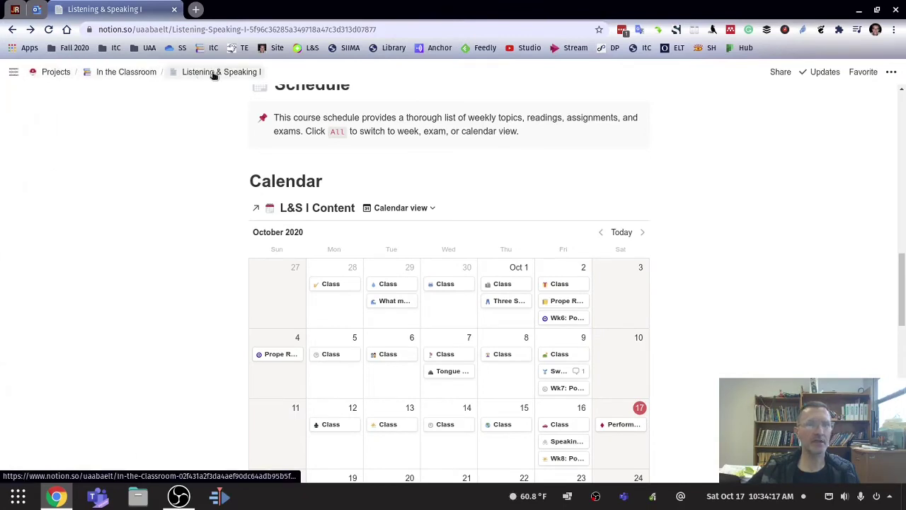
left_click(318, 208)
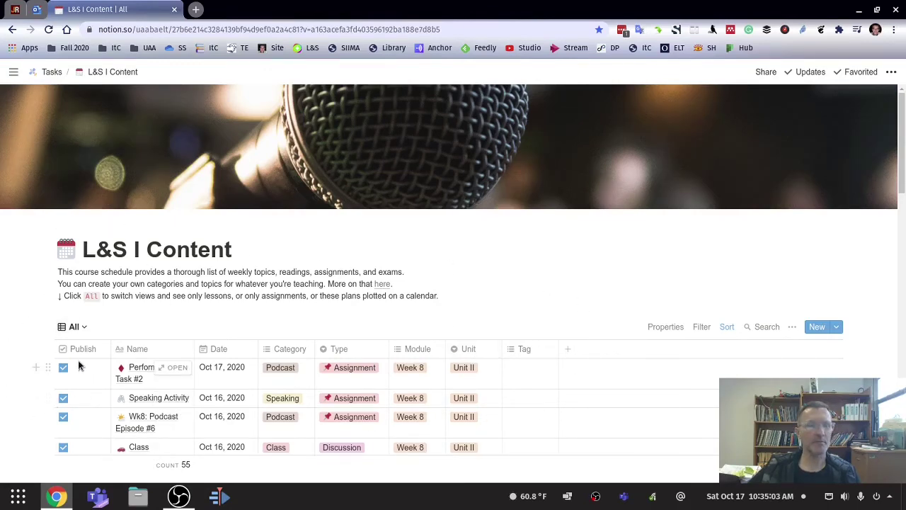
Step: Examine the L&S I Content table's entries with their publish state, date, category, type, module and unit
scroll(74, 410, "down", 3)
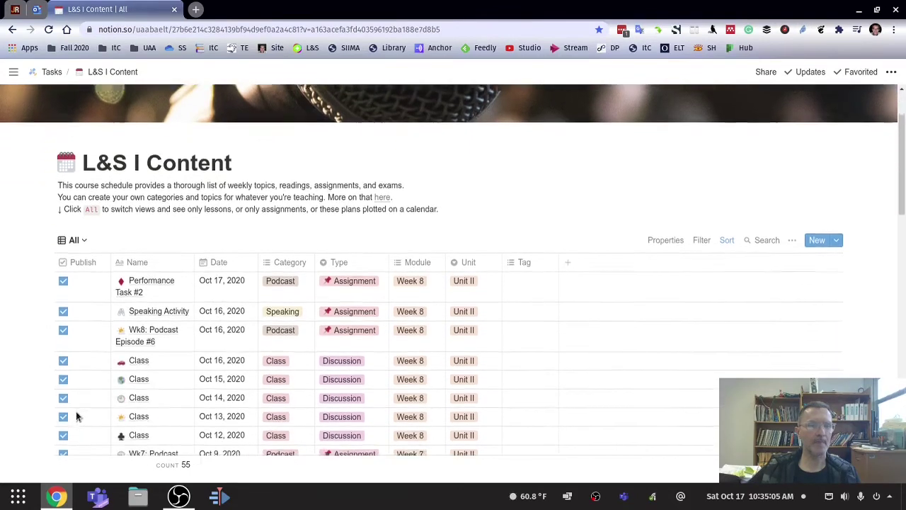
scroll(74, 409, "down", 1)
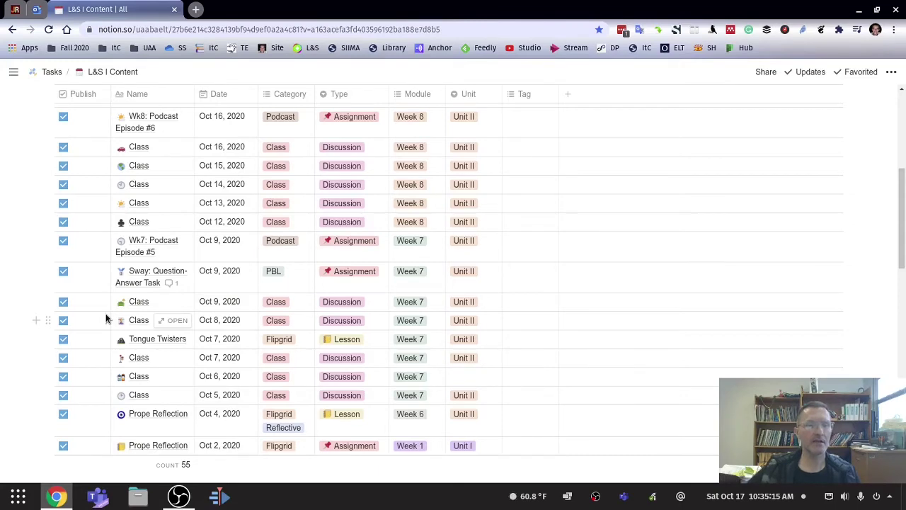
scroll(106, 318, "down", 3)
scroll(131, 370, "up", 3)
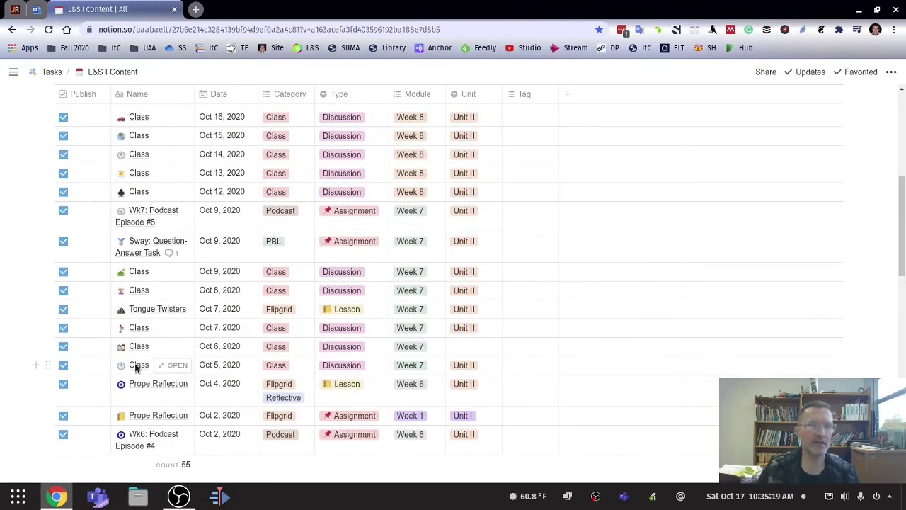
scroll(269, 234, "up", 3)
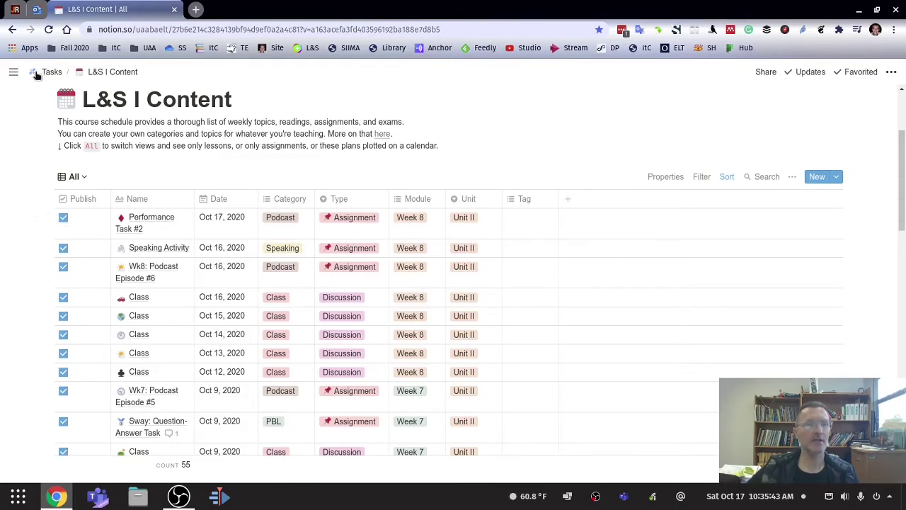
Step: Return to the Listening & Speaking I course page and examine the Assignments table's columns from Name through Tag
left_click(12, 29)
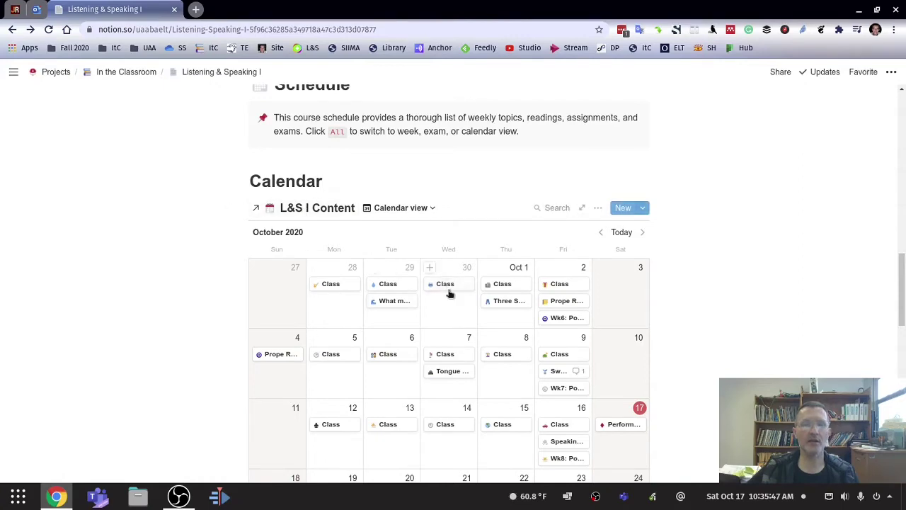
scroll(496, 319, "down", 3)
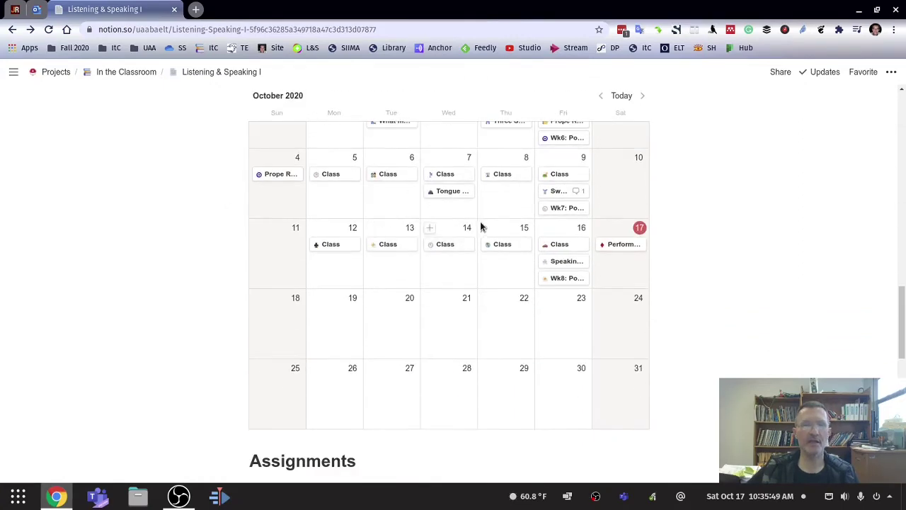
scroll(481, 229, "up", 1)
scroll(439, 248, "down", 3)
scroll(449, 260, "down", 2)
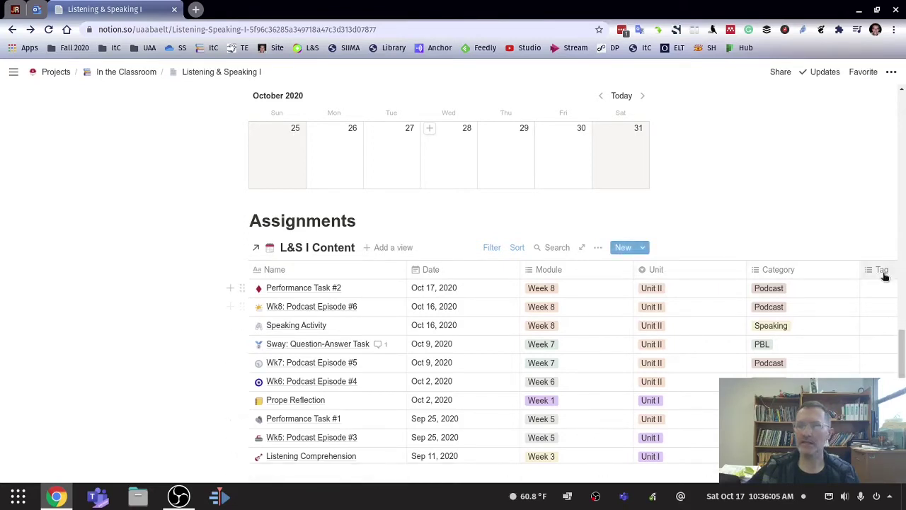
scroll(623, 424, "down", 2)
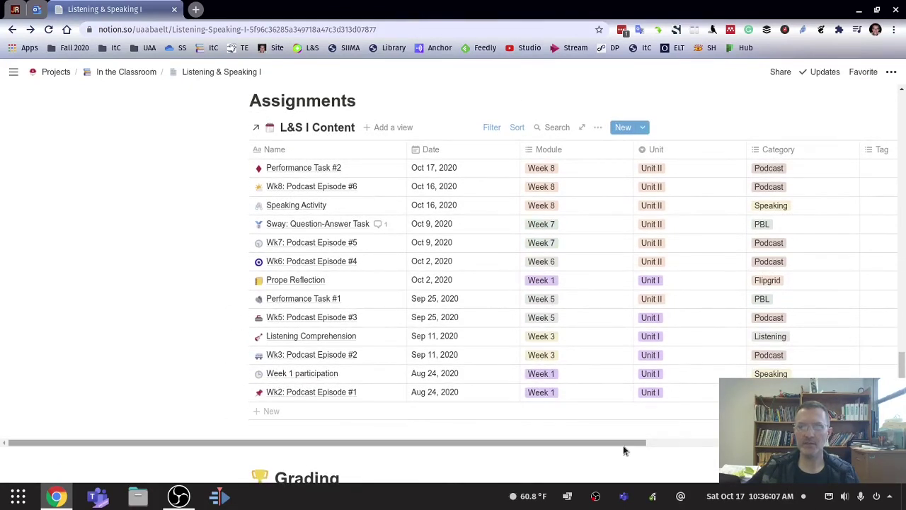
left_click_drag(624, 447, 757, 445)
scroll(595, 377, "up", 1)
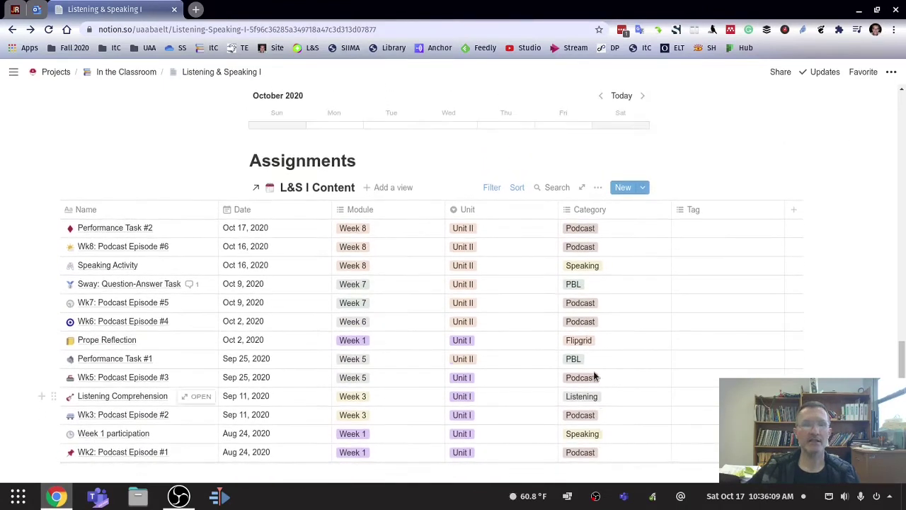
Step: Inspect the Assignments table's sort and filter rules, including the options available for the Type filter
left_click(517, 188)
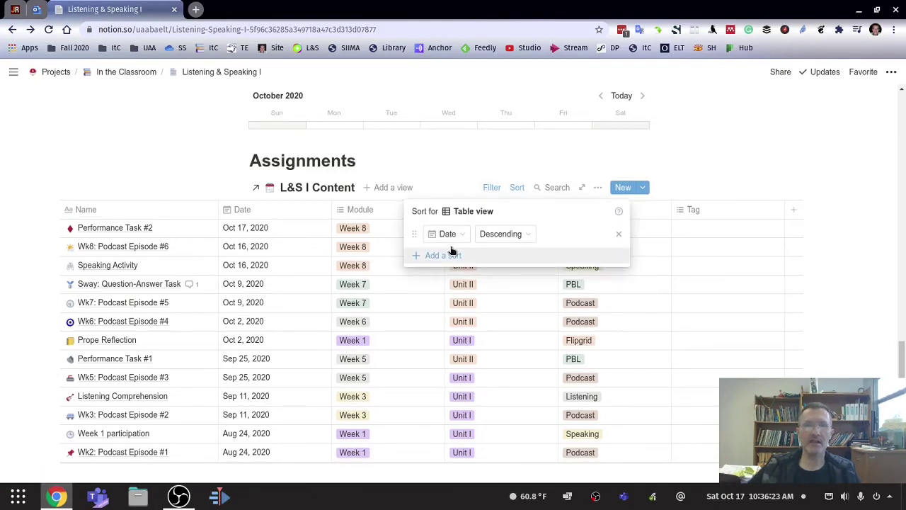
left_click(492, 190)
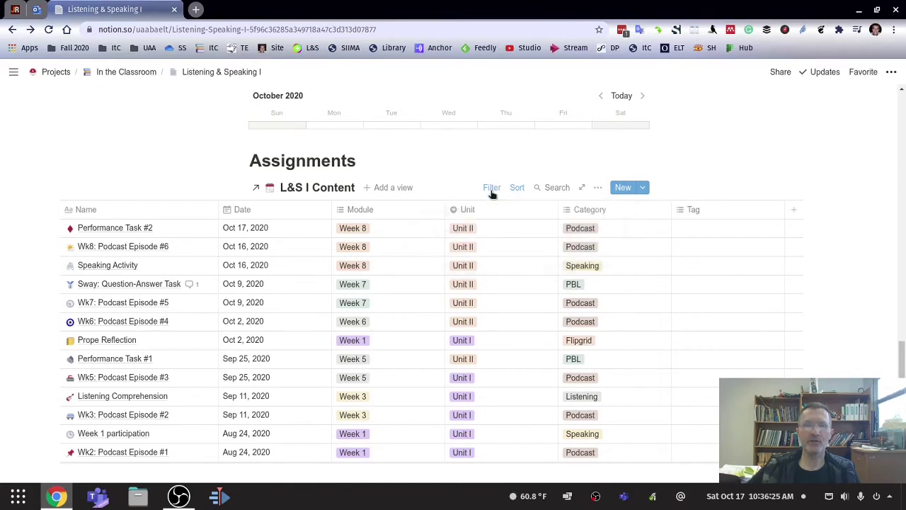
left_click(491, 190)
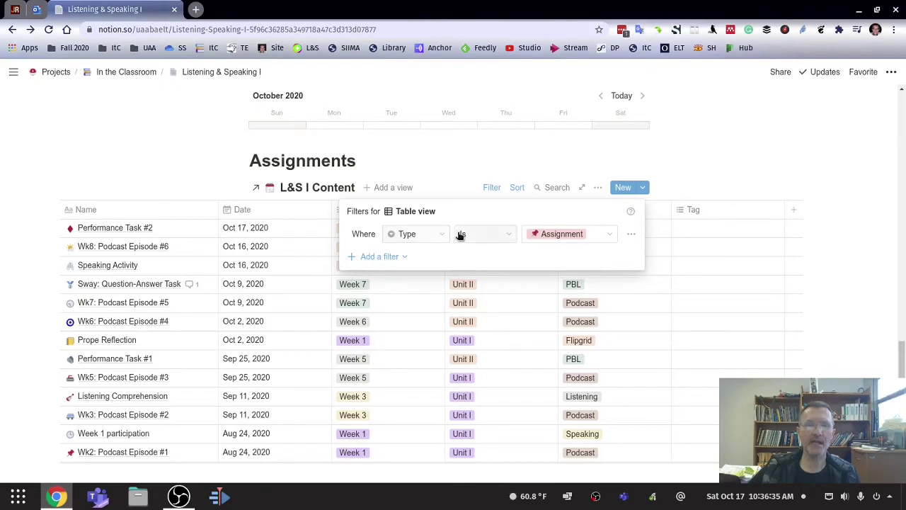
left_click(607, 238)
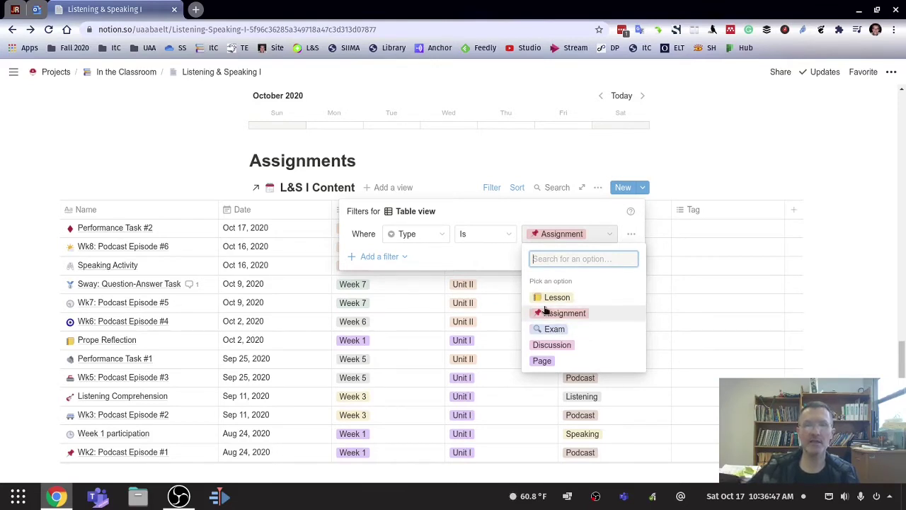
left_click(169, 156)
left_click(459, 178)
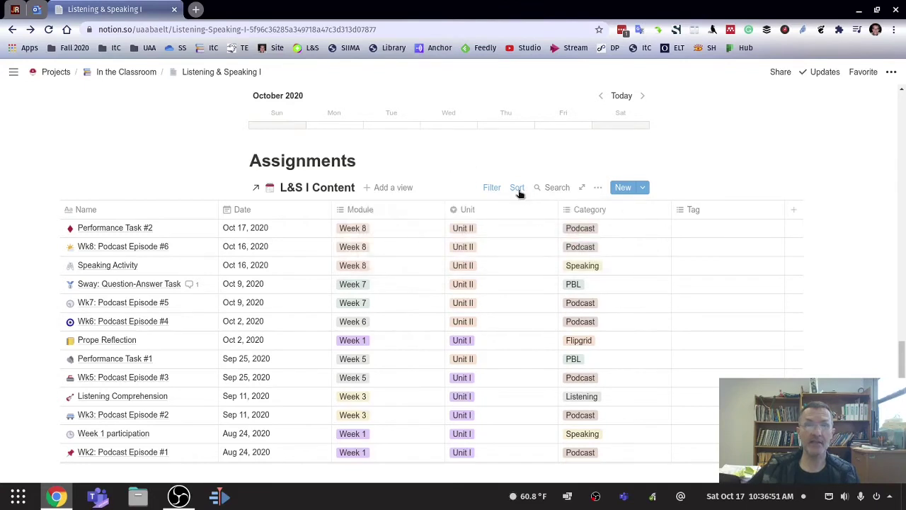
left_click(517, 190)
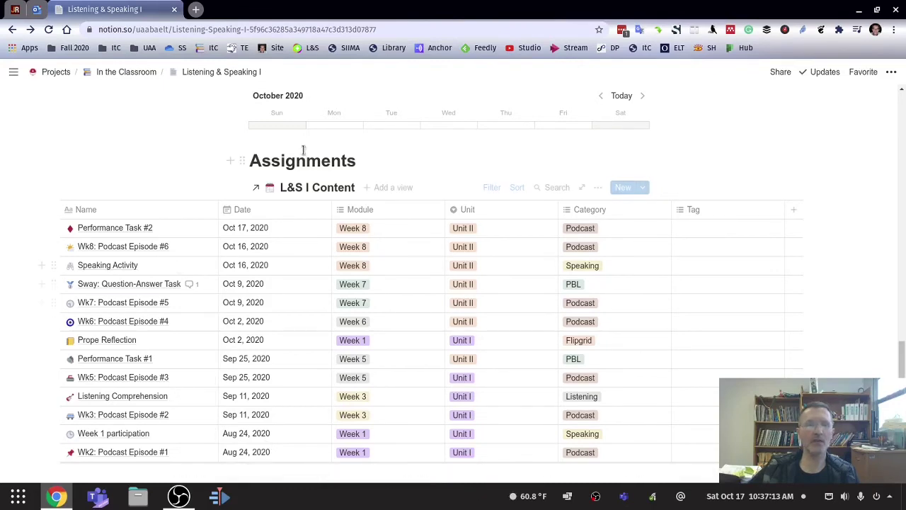
Step: Check the additional database options offered for the linked L&S I Content table under Assignments
scroll(162, 299, "down", 2)
scroll(216, 264, "up", 2)
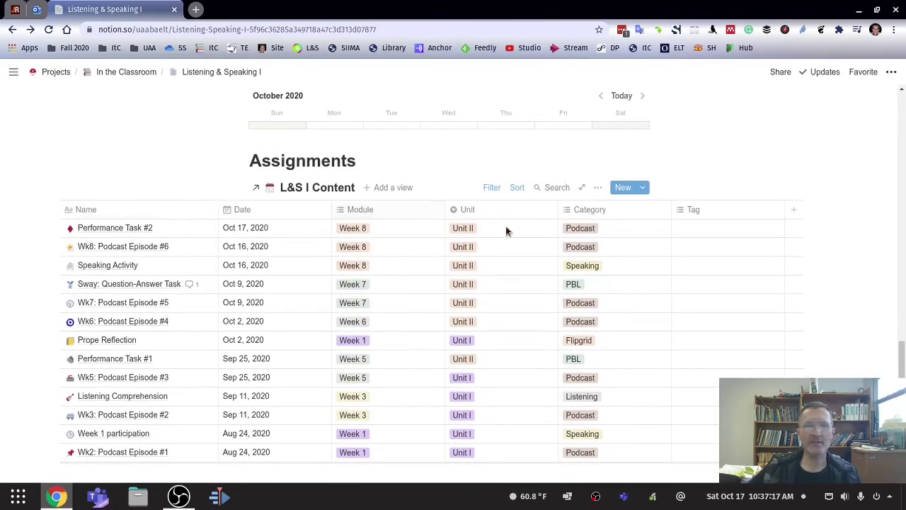
left_click(599, 187)
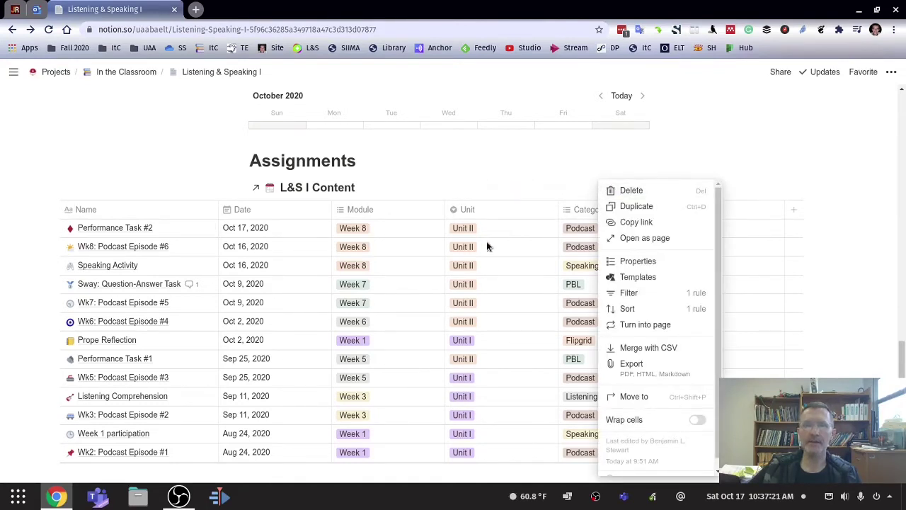
left_click(471, 182)
left_click(599, 188)
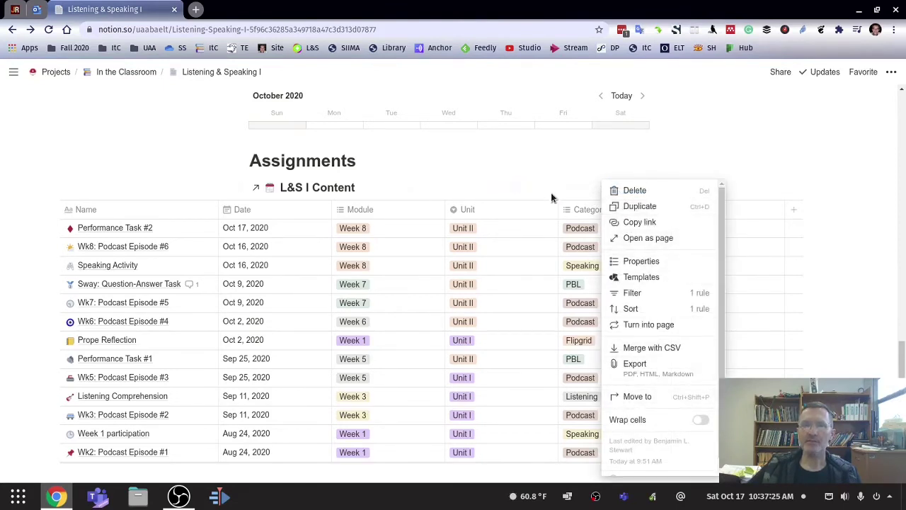
left_click(579, 196)
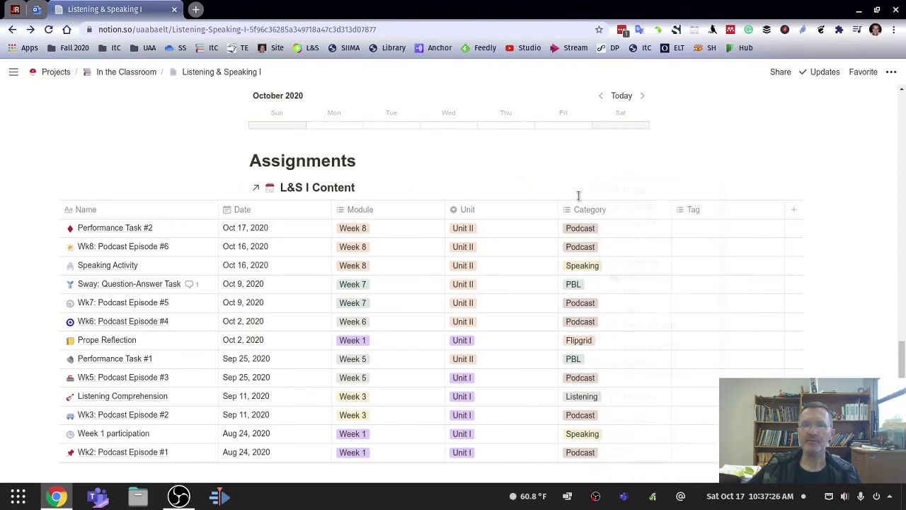
Step: Open the original L&S I Content database from the Assignments section and review its property list and entries
left_click(312, 190)
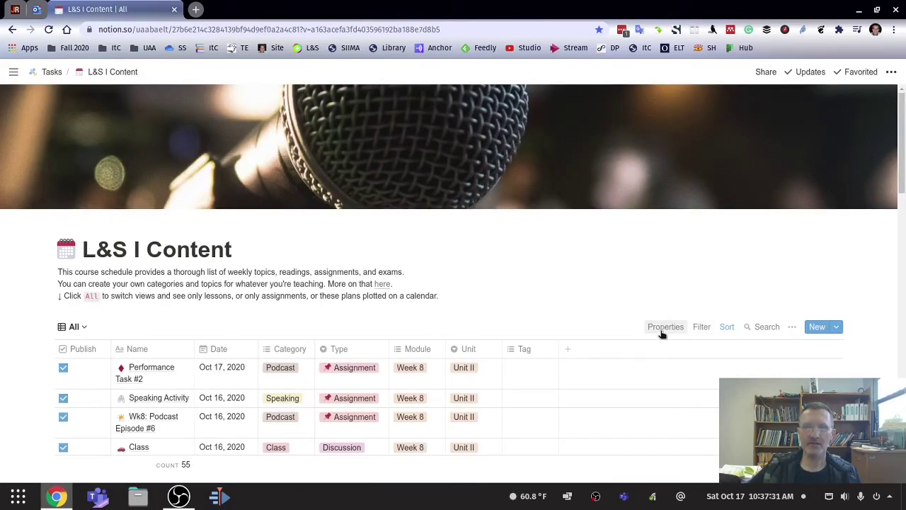
left_click(662, 331)
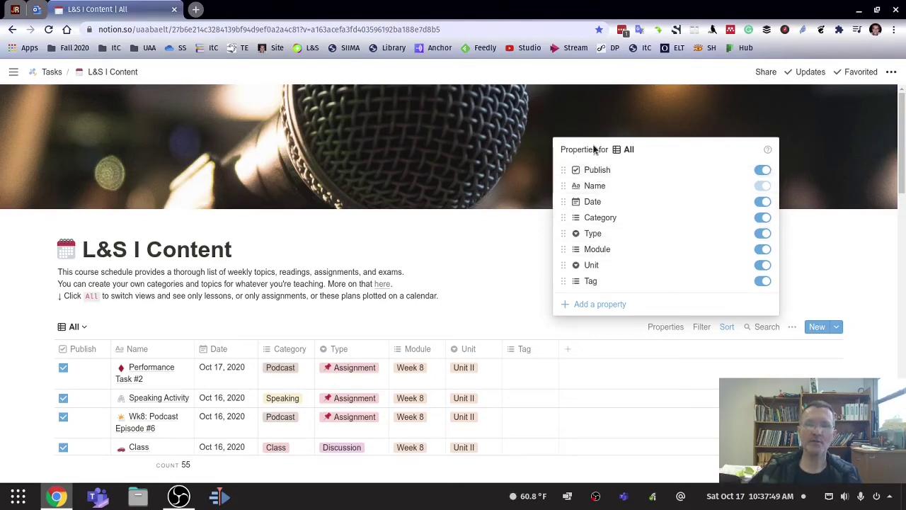
left_click(522, 250)
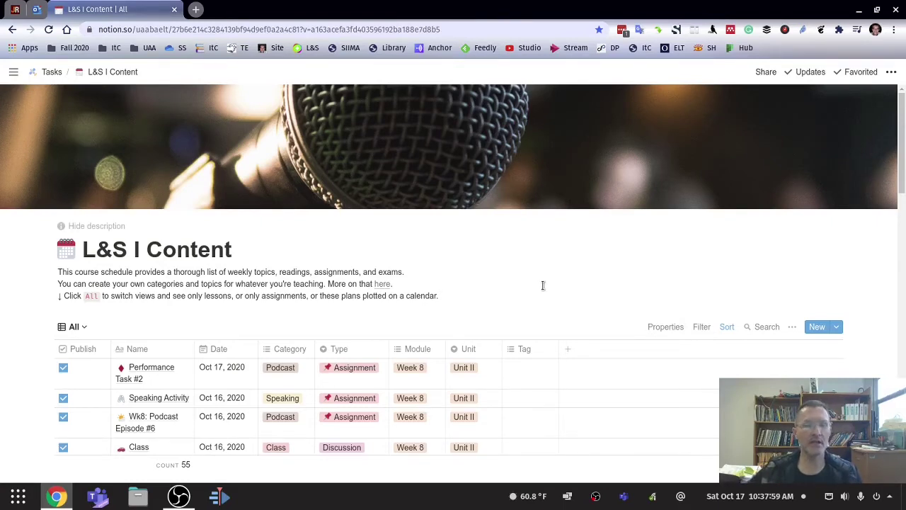
scroll(383, 289, "down", 3)
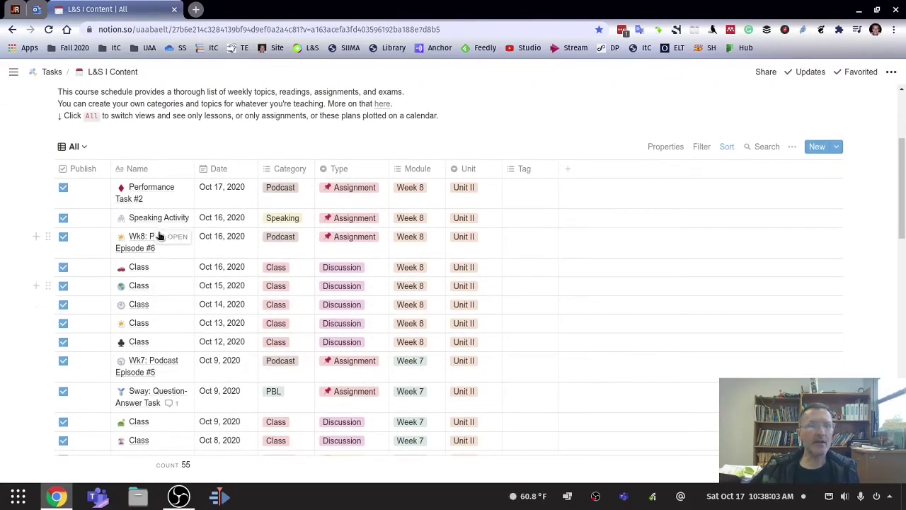
scroll(248, 196, "up", 3)
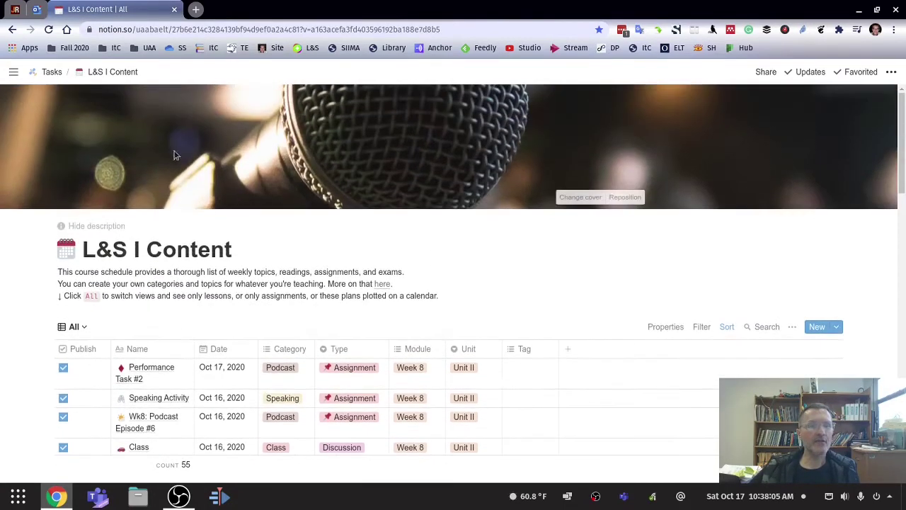
Step: Return to the course page and open the Wk8: Podcast Episode #6 entry from October 16 in the calendar
left_click(12, 29)
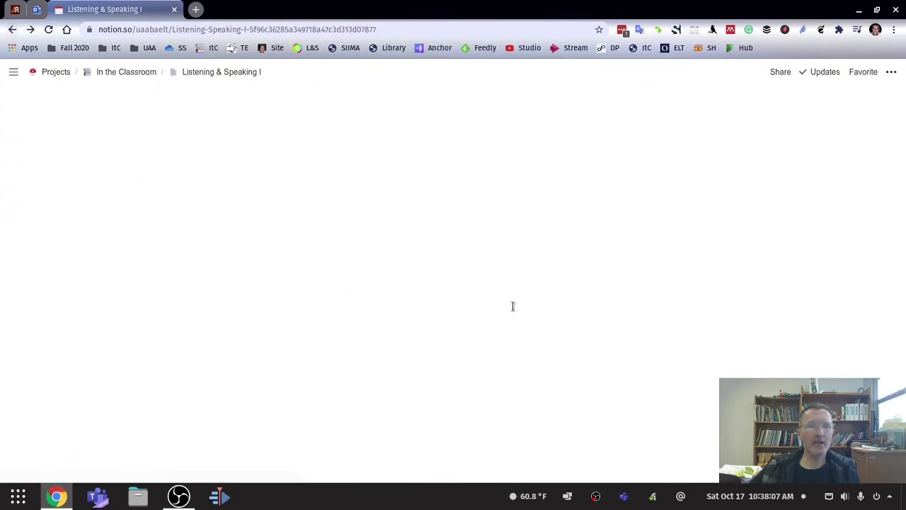
scroll(545, 235, "up", 5)
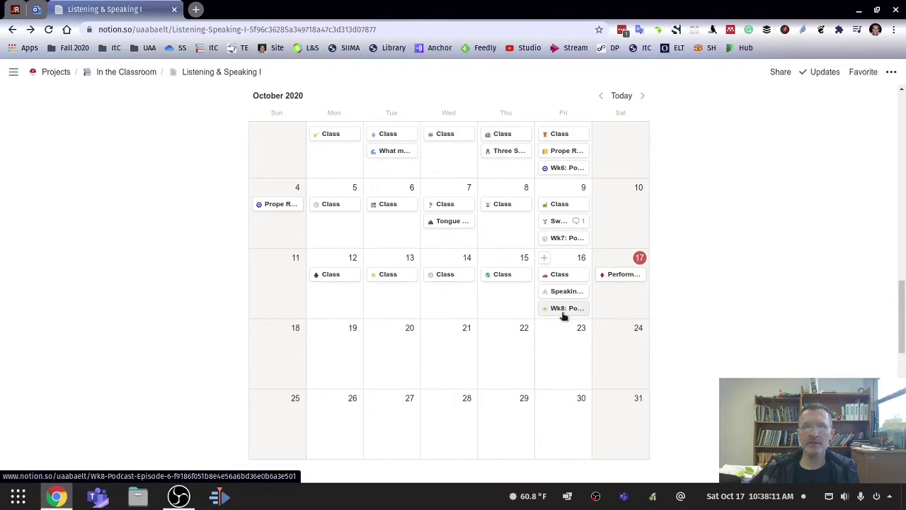
left_click(558, 310)
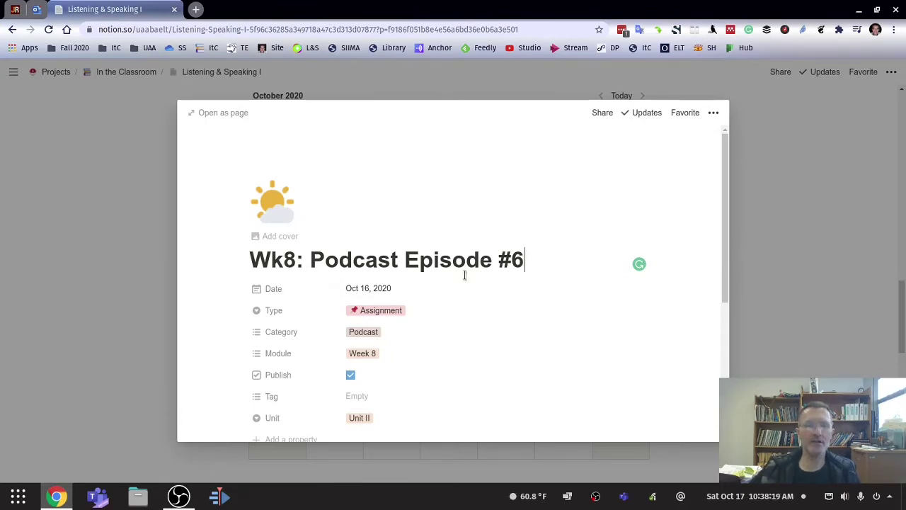
Step: Examine the podcast assignment's properties and its point-by-point instructions for the intro, body and outro
scroll(451, 289, "down", 4)
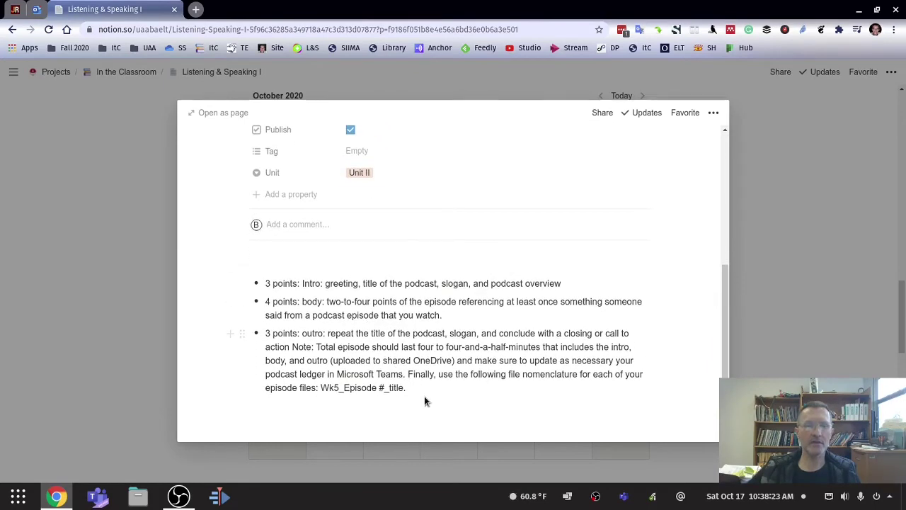
scroll(417, 386, "up", 5)
scroll(380, 343, "down", 5)
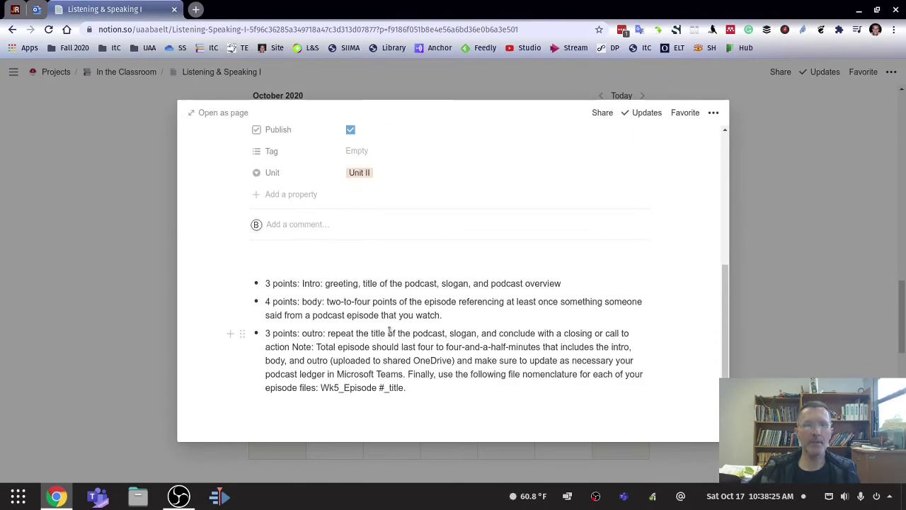
scroll(390, 331, "up", 5)
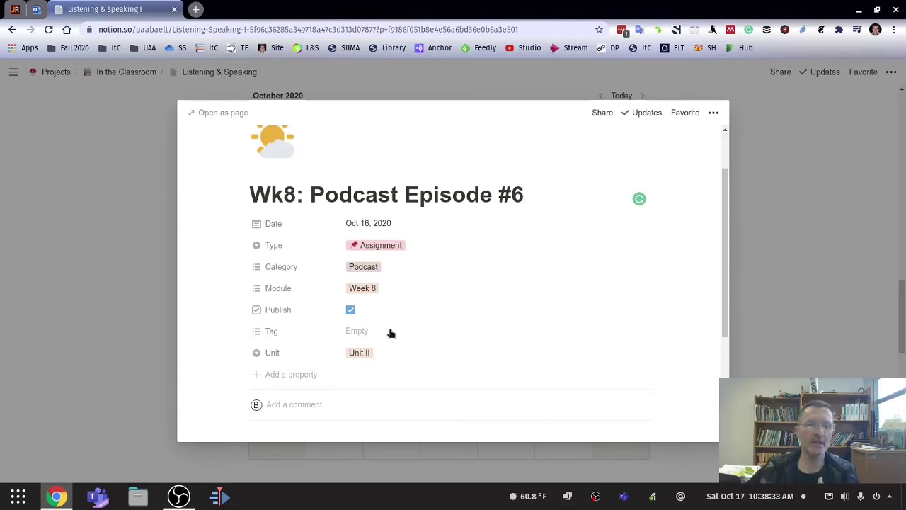
scroll(429, 316, "down", 5)
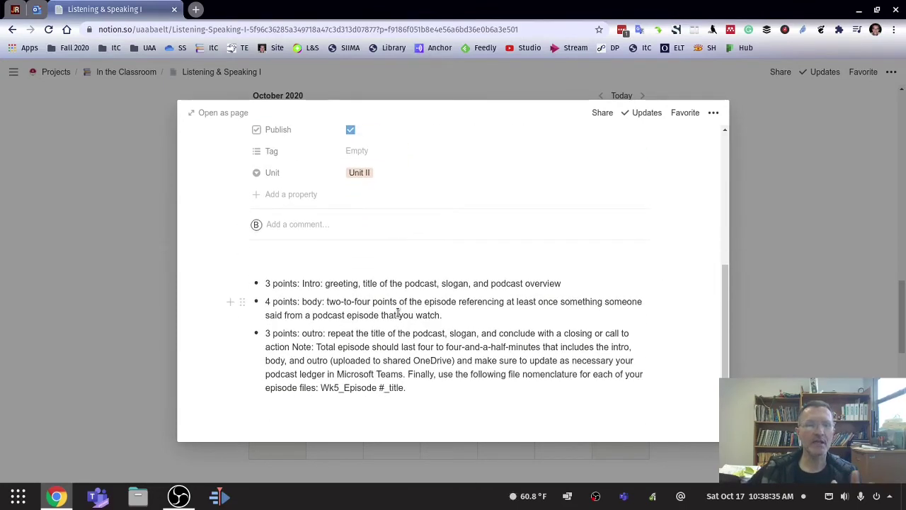
scroll(405, 313, "up", 1)
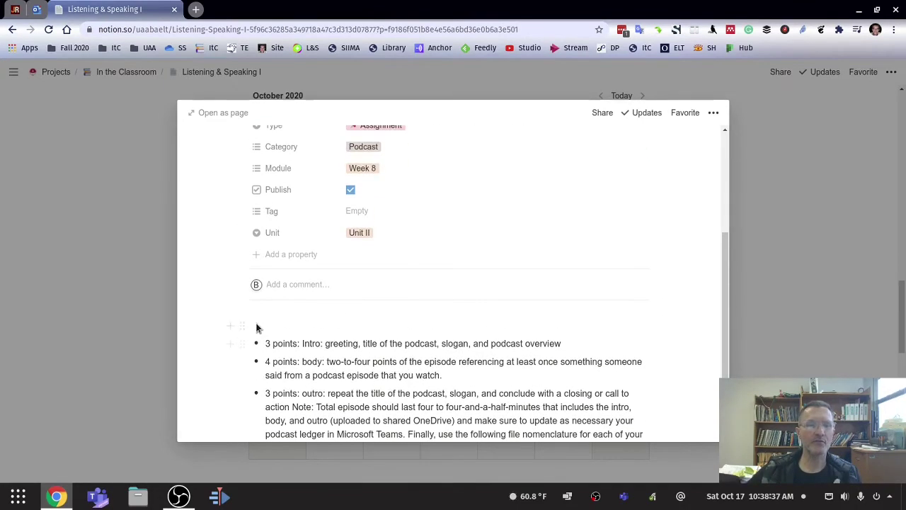
scroll(317, 327, "down", 1)
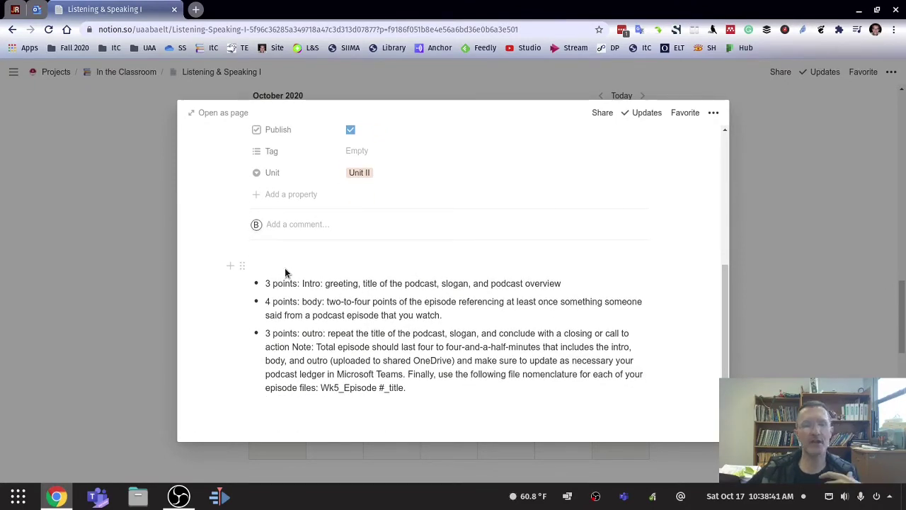
scroll(368, 269, "up", 3)
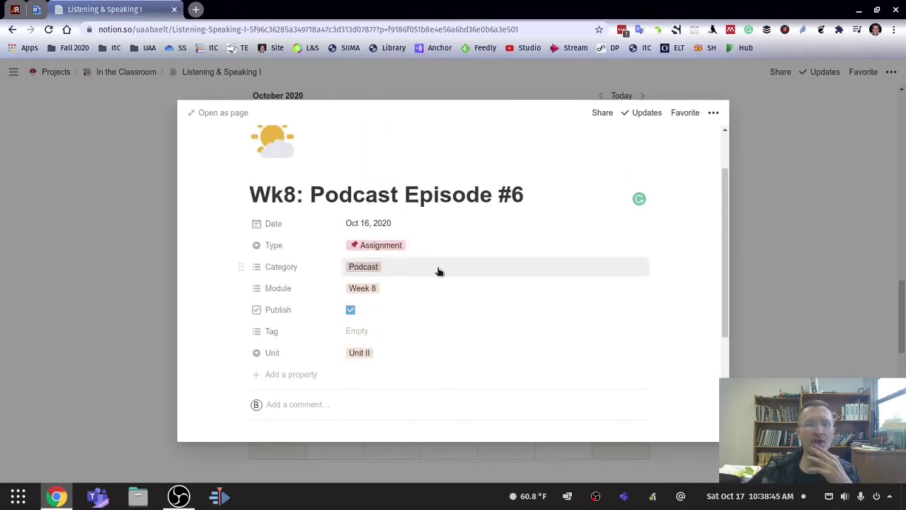
scroll(396, 272, "down", 3)
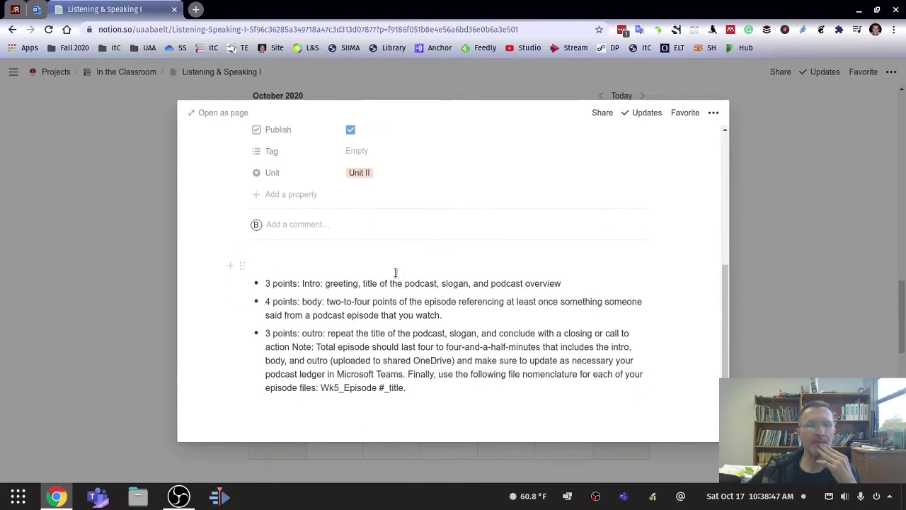
scroll(347, 277, "up", 3)
scroll(333, 269, "down", 3)
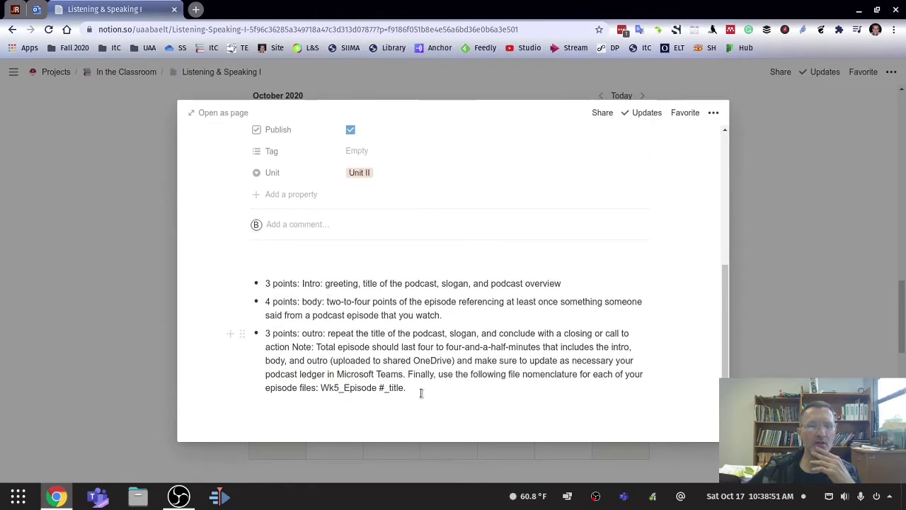
Step: Highlight the three instruction bullets in the podcast assignment and compare them with the properties above
left_click_drag(421, 392, 269, 281)
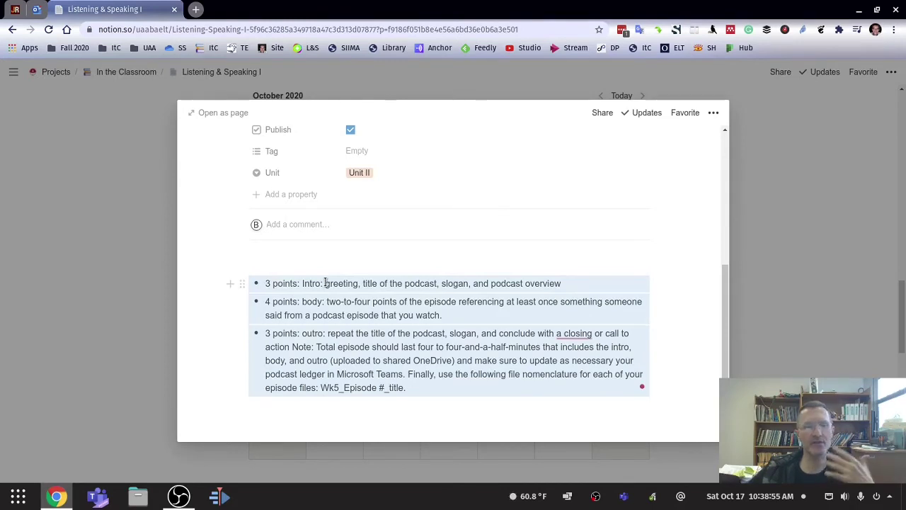
scroll(378, 244, "up", 3)
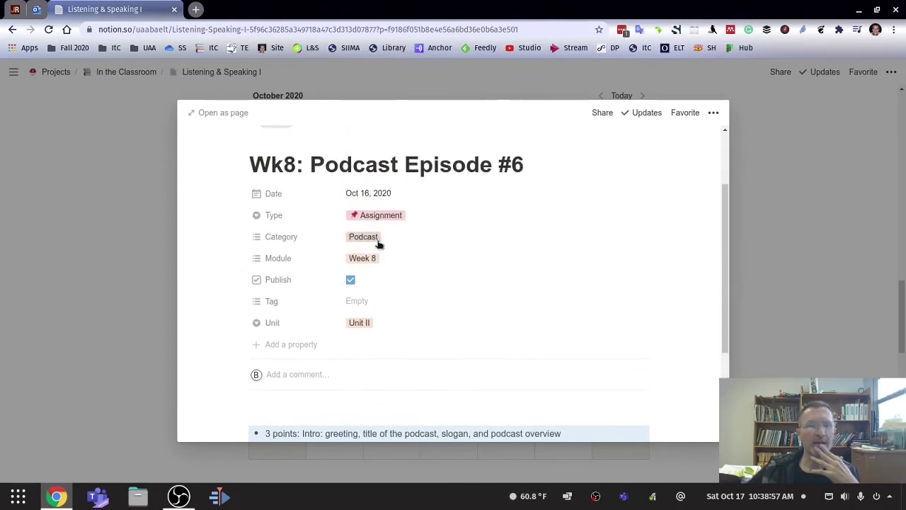
scroll(380, 248, "down", 3)
scroll(372, 275, "up", 3)
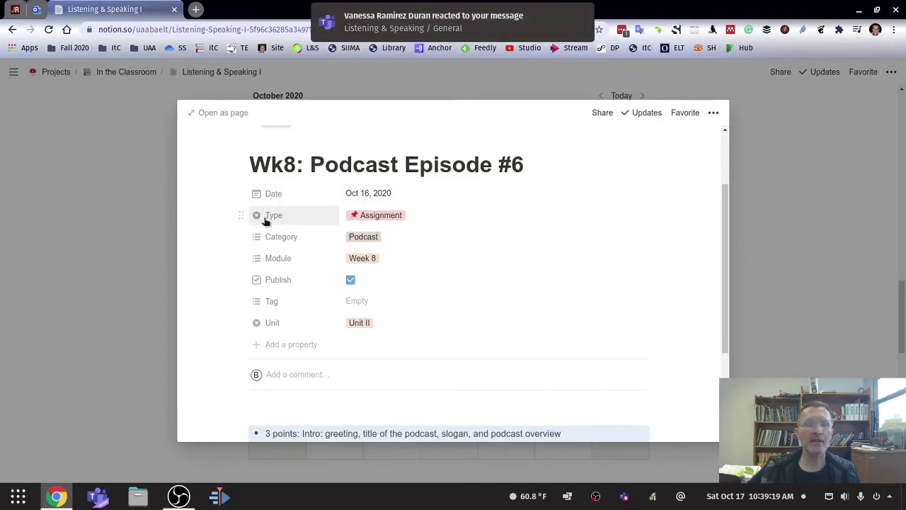
Step: Review the available Type and Category options for the Wk8: Podcast Episode #6 assignment without changing them
left_click(441, 217)
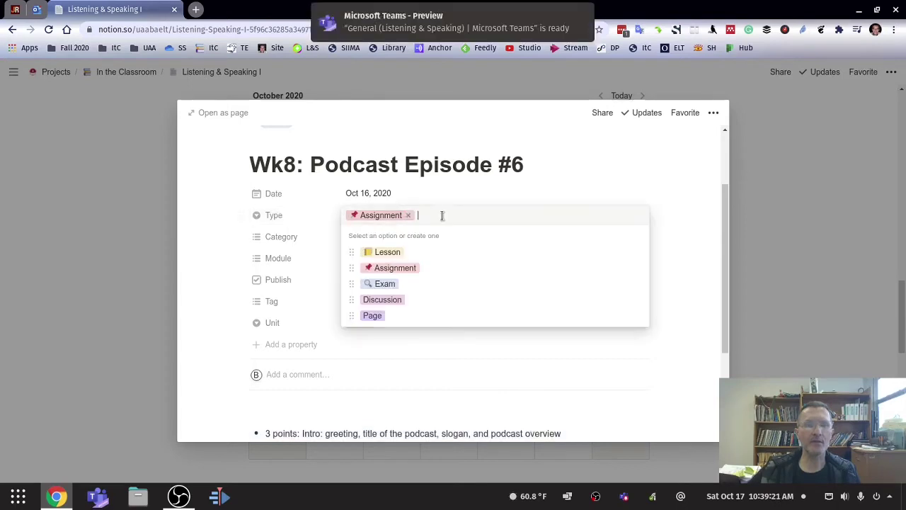
left_click(418, 343)
left_click(416, 240)
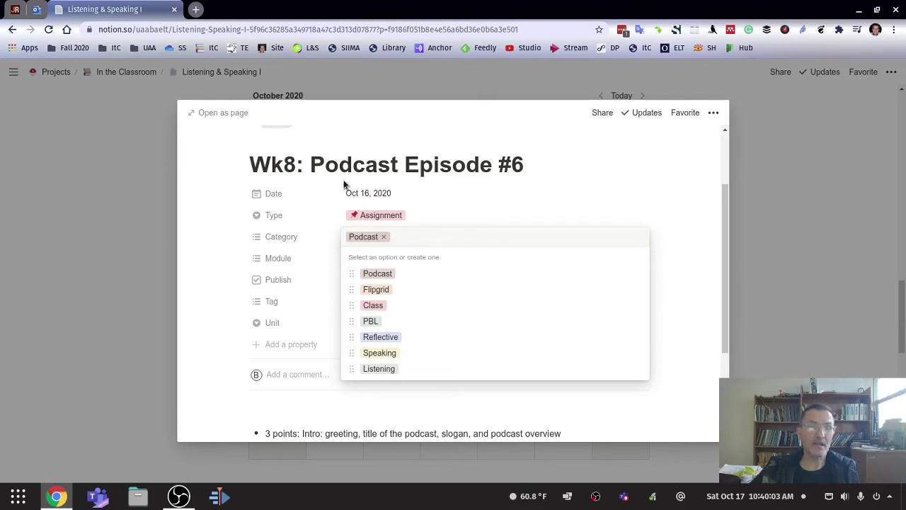
key("Escape")
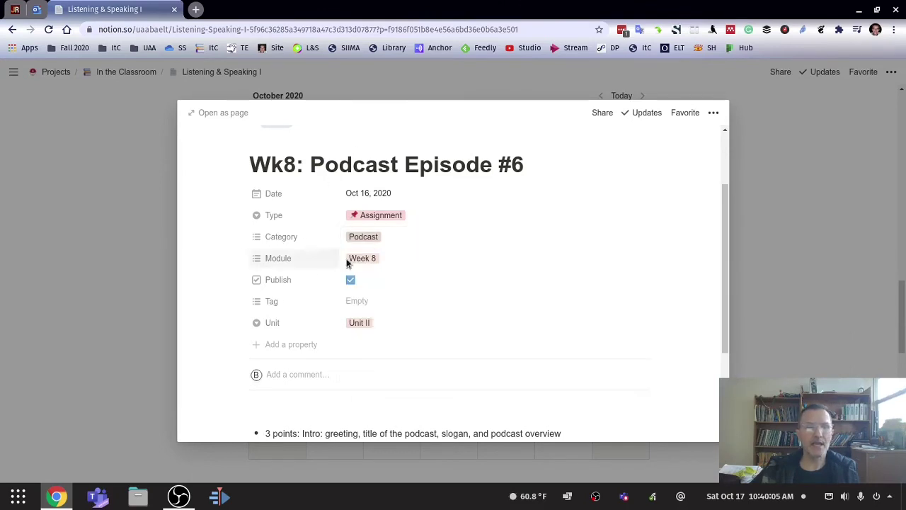
Step: Review the Module and Unit options of the podcast assignment and look over the rest of its page
left_click(397, 260)
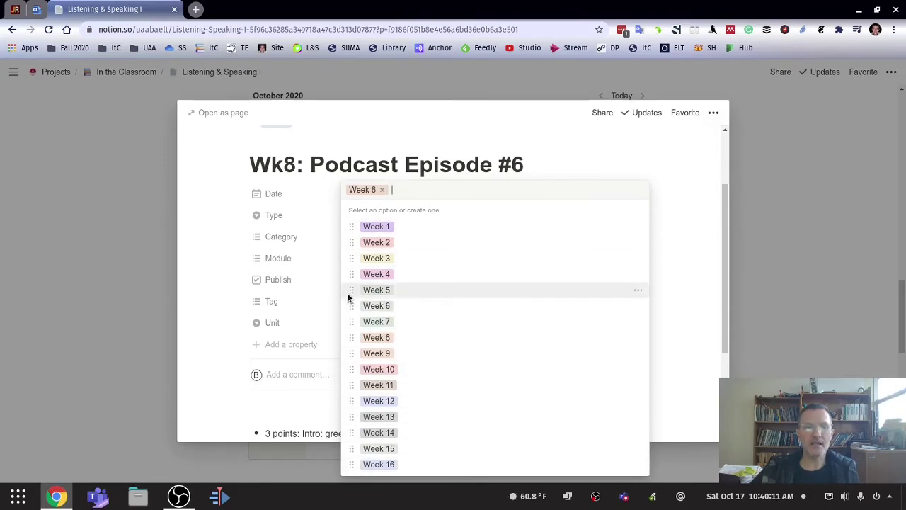
left_click(231, 249)
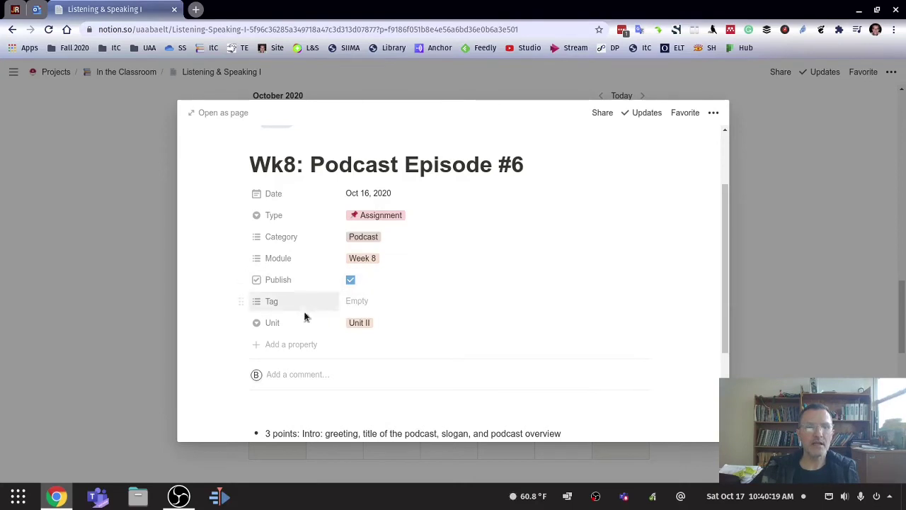
left_click(395, 327)
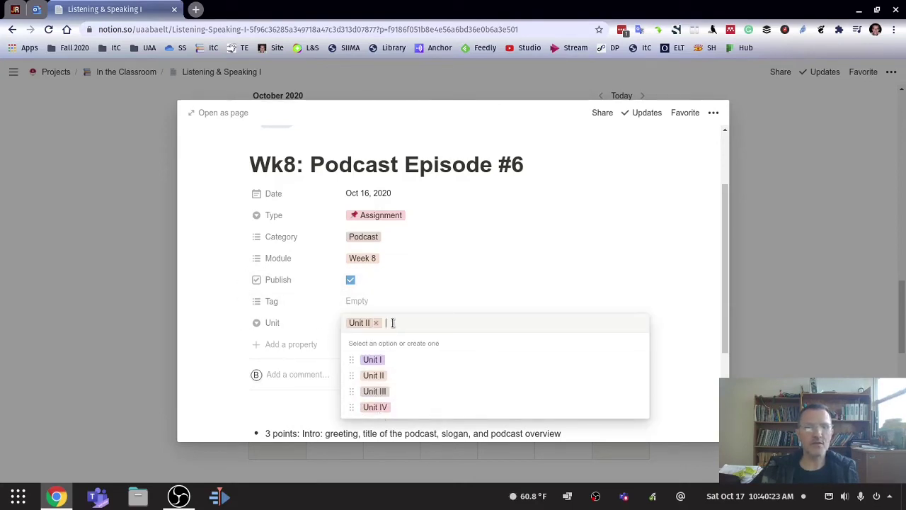
left_click(219, 310)
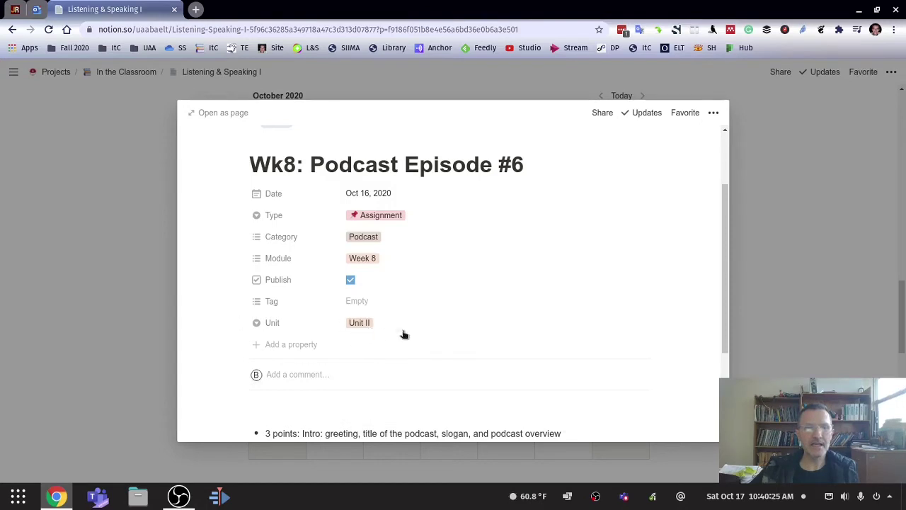
scroll(392, 354, "down", 3)
scroll(389, 348, "up", 3)
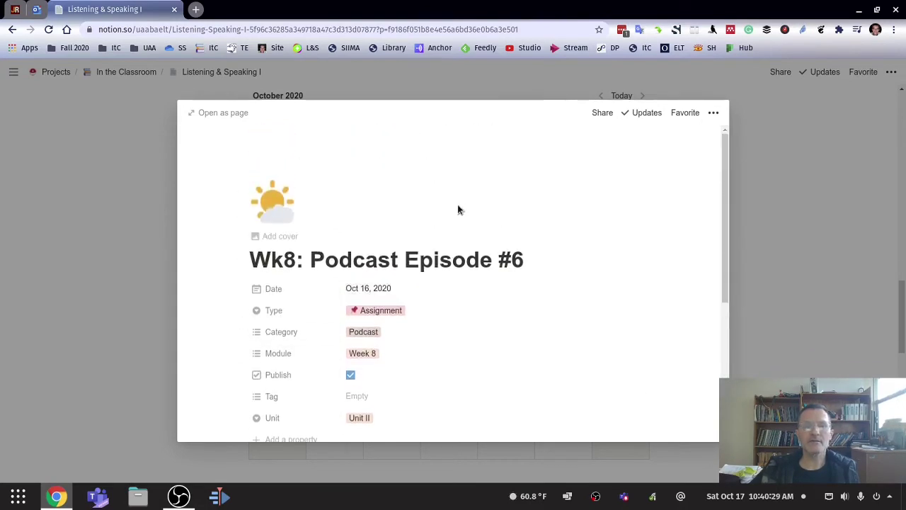
Step: Close the podcast assignment, view the October 15 Class entry from the calendar, and return to the course page
left_click(98, 290)
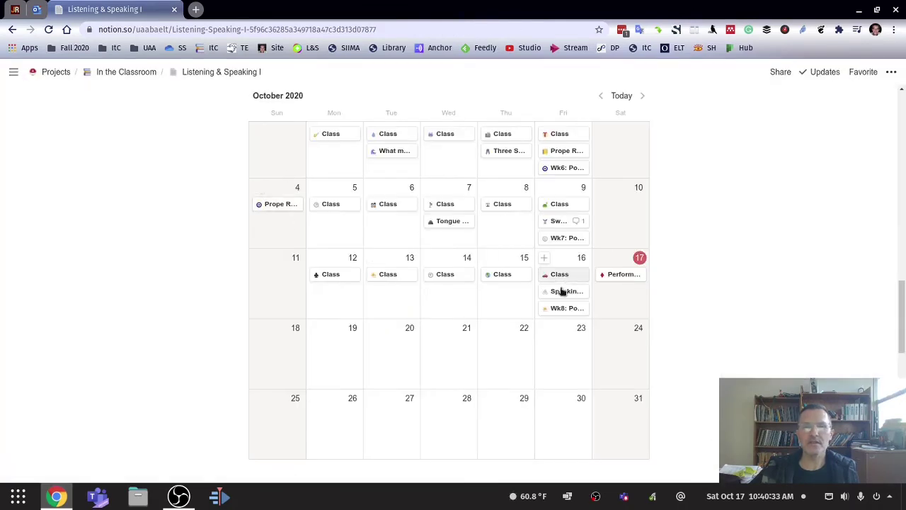
left_click(497, 275)
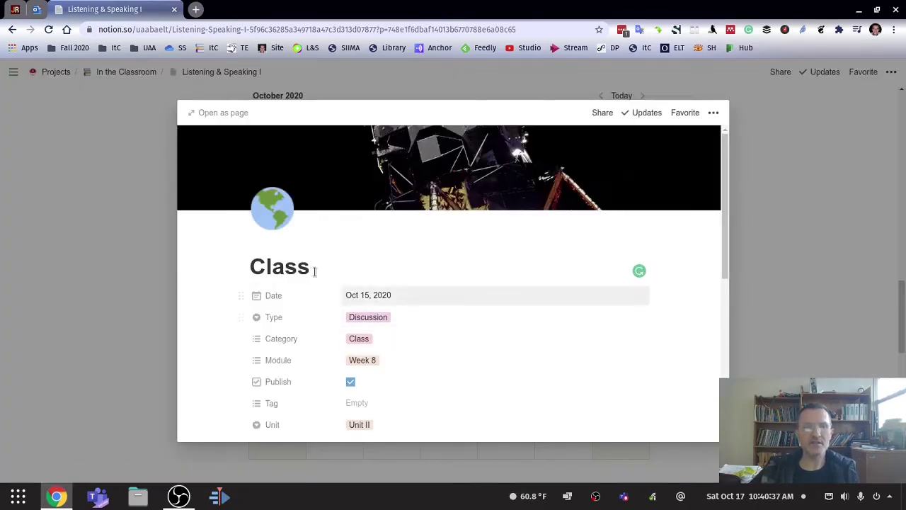
left_click(126, 264)
Step: Compare the entries in the Assignments linked table with those in the October 2020 calendar view
scroll(384, 257, "down", 3)
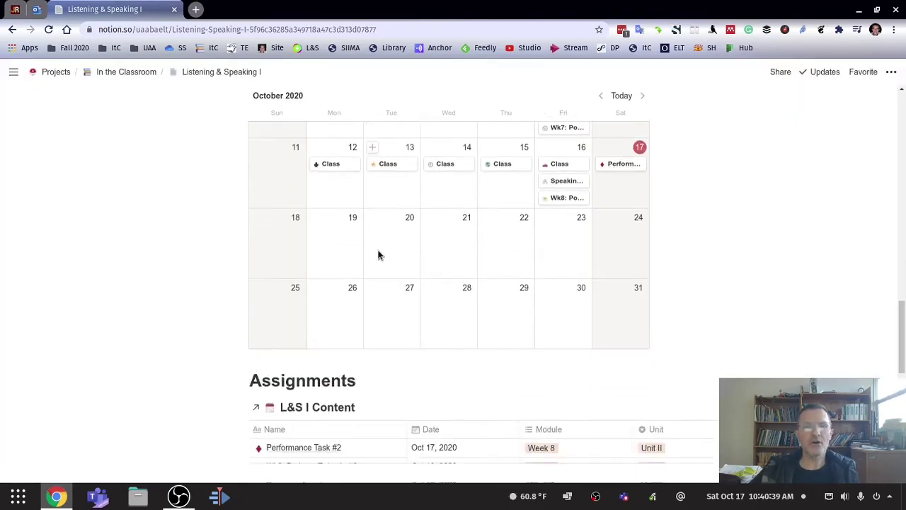
scroll(378, 257, "down", 2)
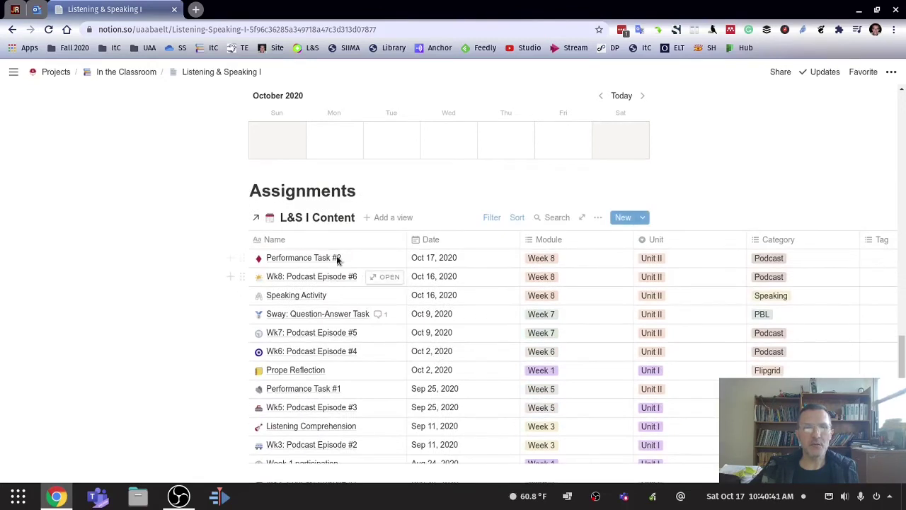
scroll(322, 282, "up", 3)
scroll(330, 276, "down", 2)
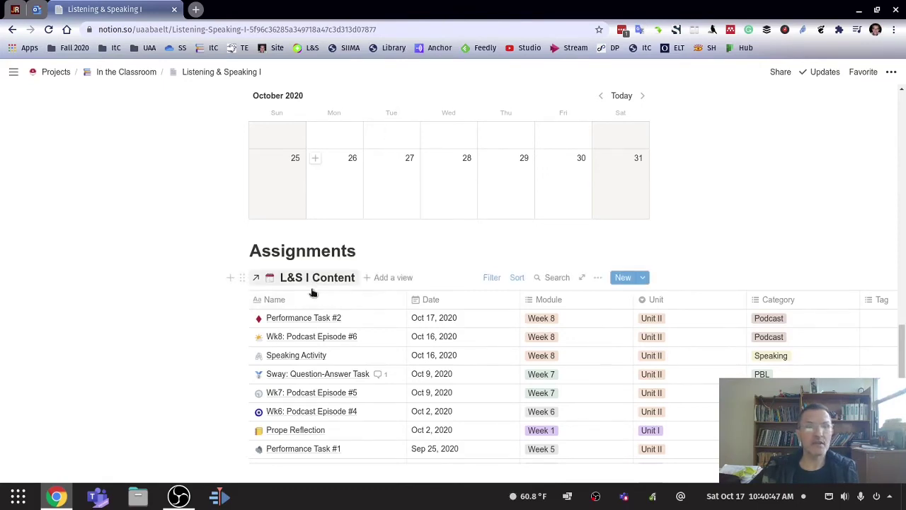
scroll(341, 333, "up", 1)
scroll(341, 334, "up", 6)
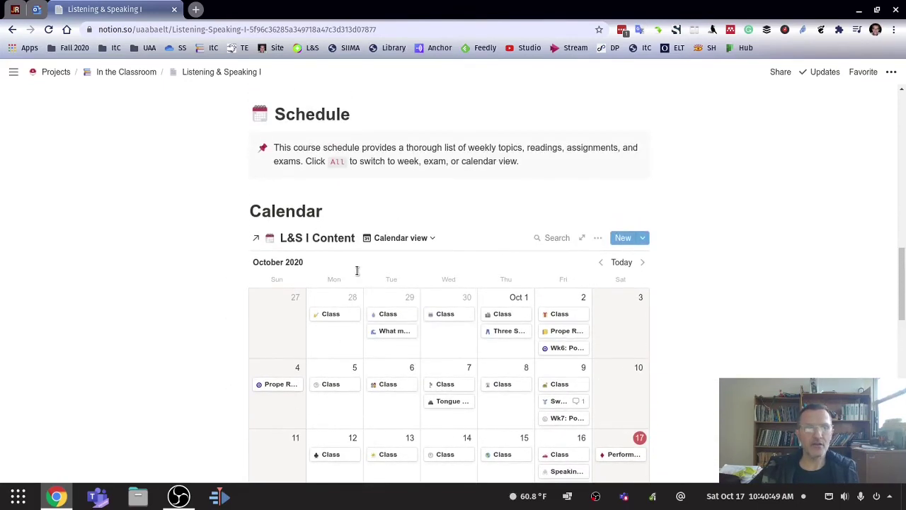
Step: Open the original L&S I Content database from the Calendar section and look over its entries
left_click(312, 240)
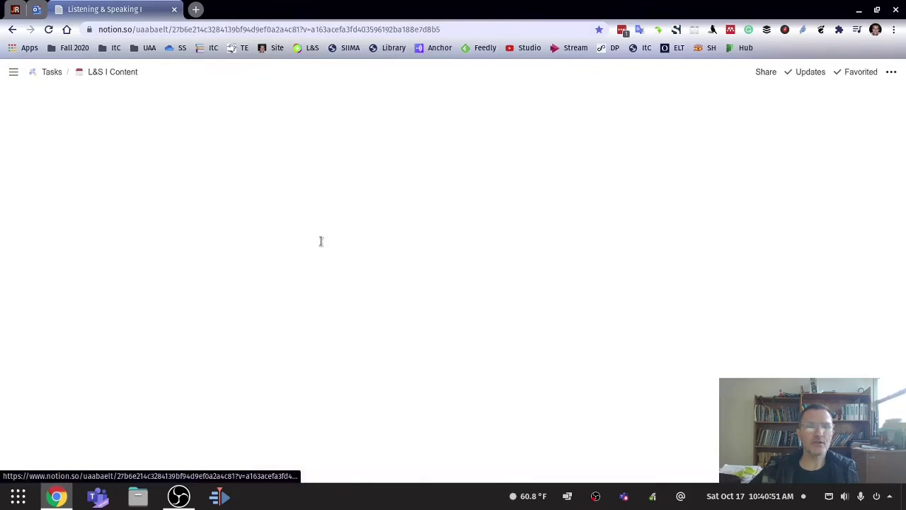
scroll(297, 301, "down", 8)
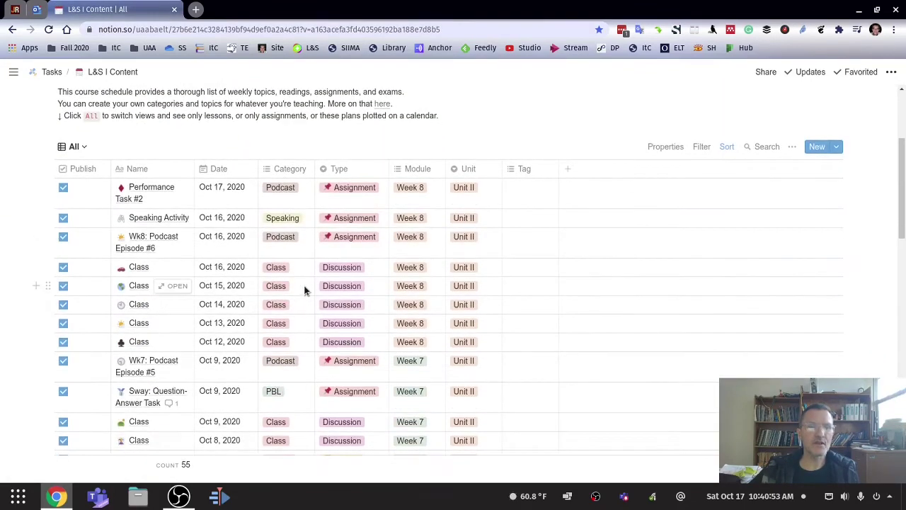
scroll(386, 310, "up", 3)
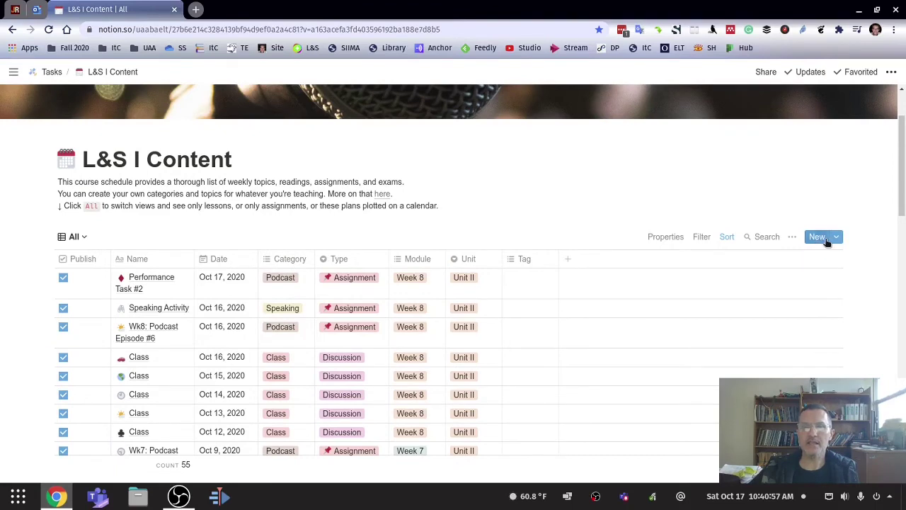
Step: Create a blank entry in the L&S I Content database, view its empty properties, and close it
left_click(817, 239)
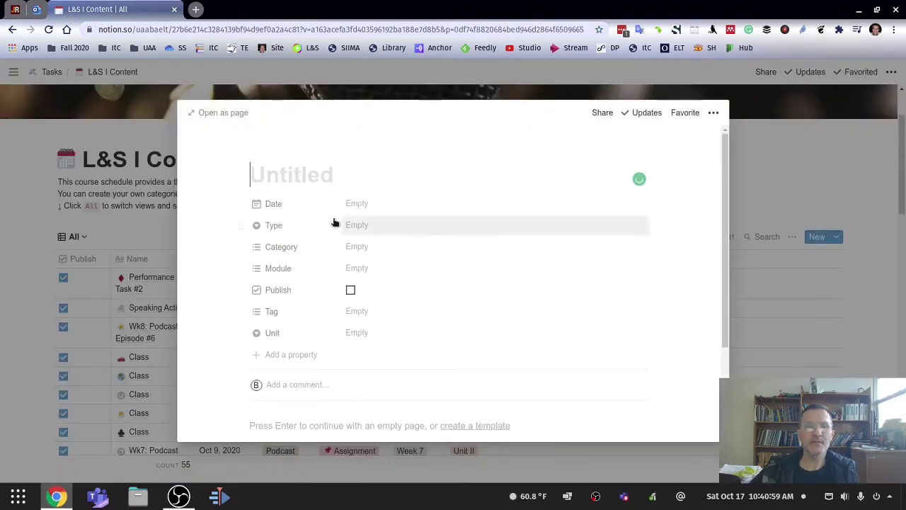
scroll(312, 388, "down", 2)
scroll(324, 374, "up", 4)
left_click(770, 147)
Step: Delete the blank, unnamed entry at the end of the L&S I Content table
scroll(323, 324, "down", 10)
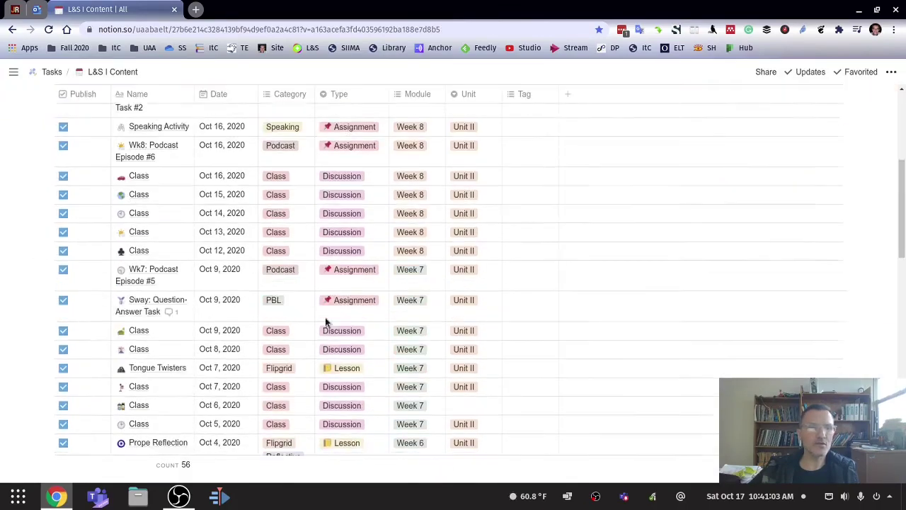
scroll(287, 361, "down", 10)
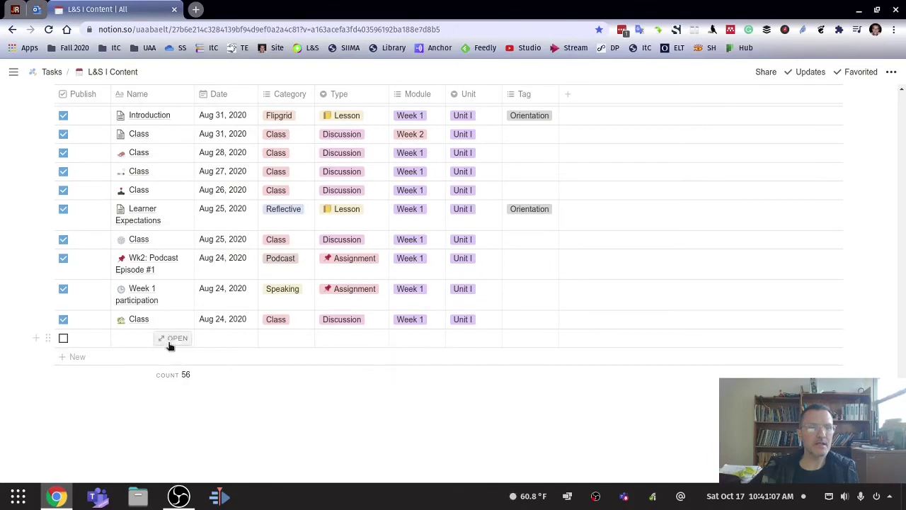
left_click(47, 338)
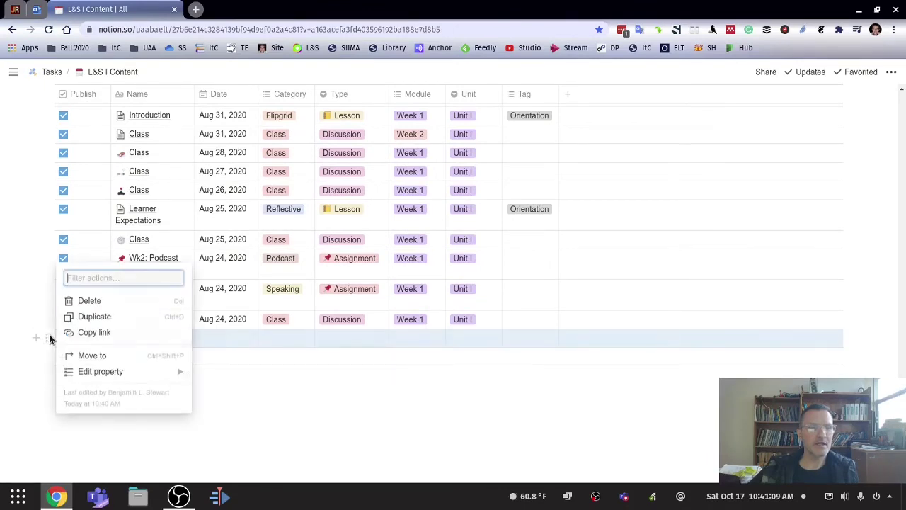
left_click(90, 301)
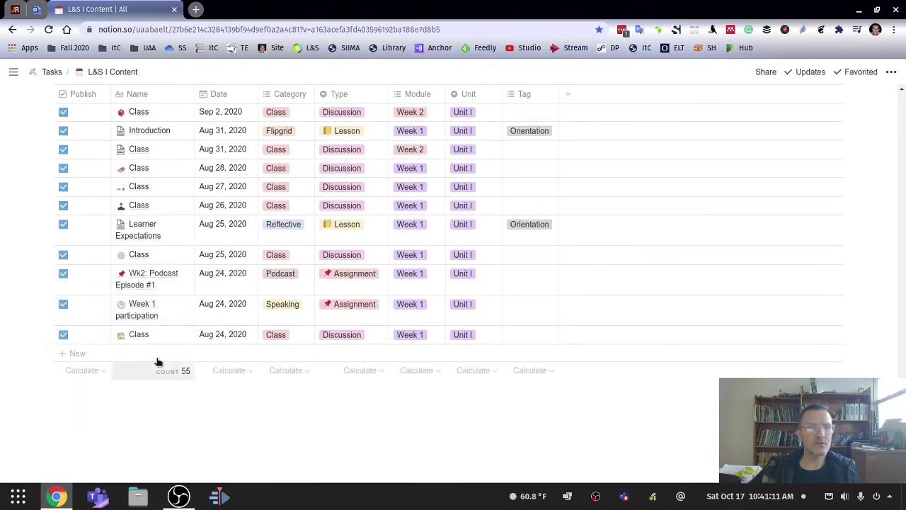
Step: Review the sort rules and the property visibility settings of the database's All view
scroll(284, 284, "up", 20)
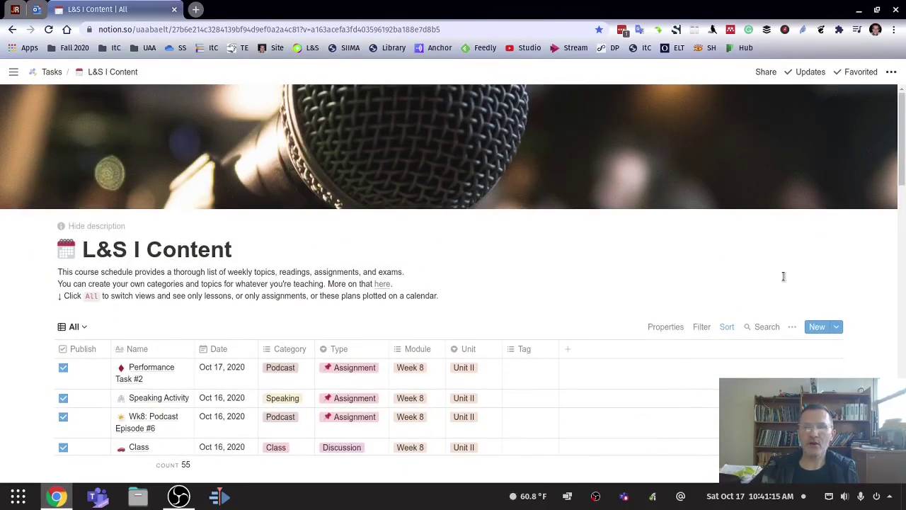
left_click(728, 329)
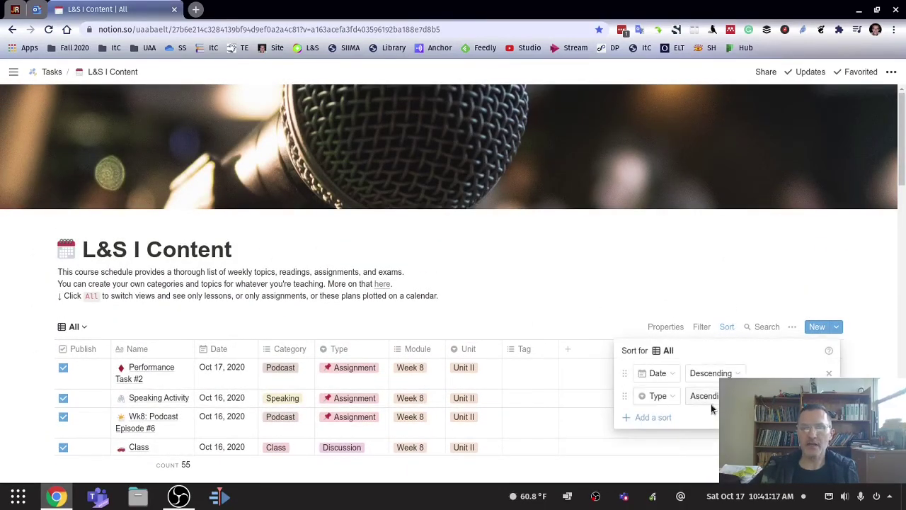
left_click(708, 294)
left_click(663, 328)
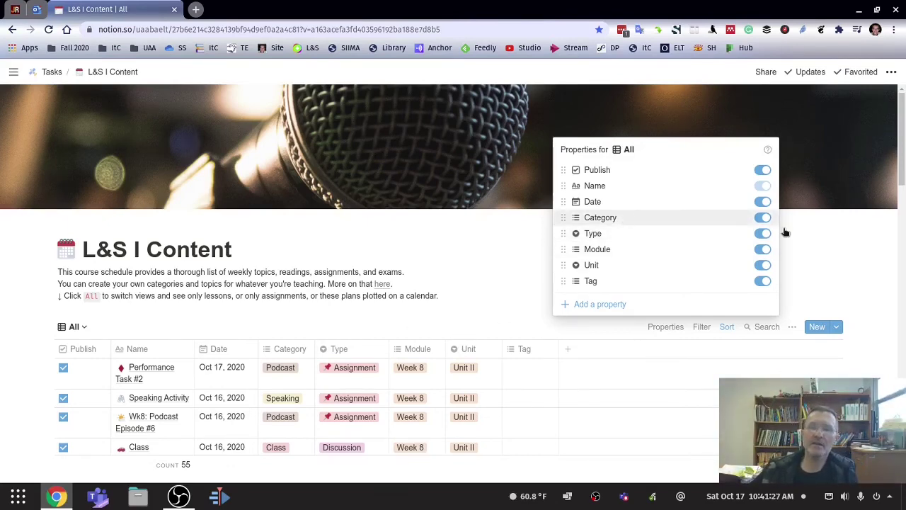
left_click(492, 285)
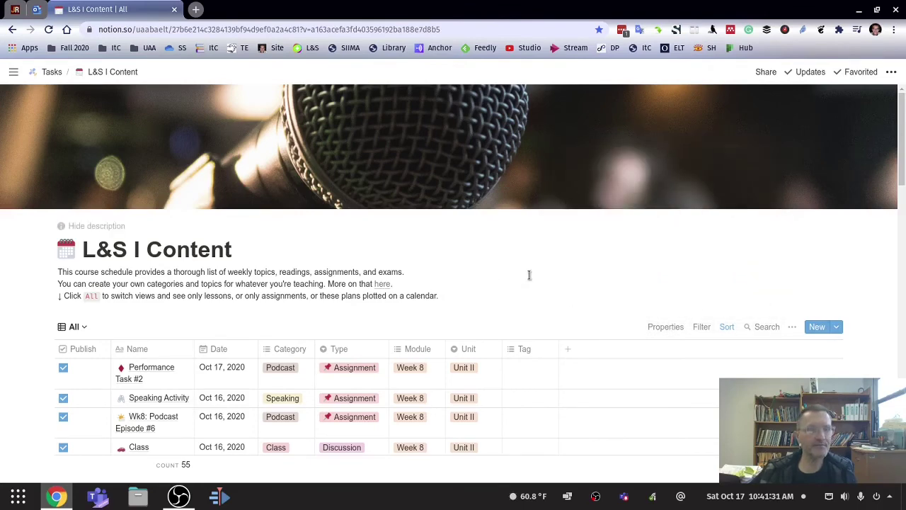
Step: Examine the database entries across the weeks, comparing their Category, Type, Module and Unit values
scroll(506, 283, "down", 3)
scroll(506, 286, "up", 3)
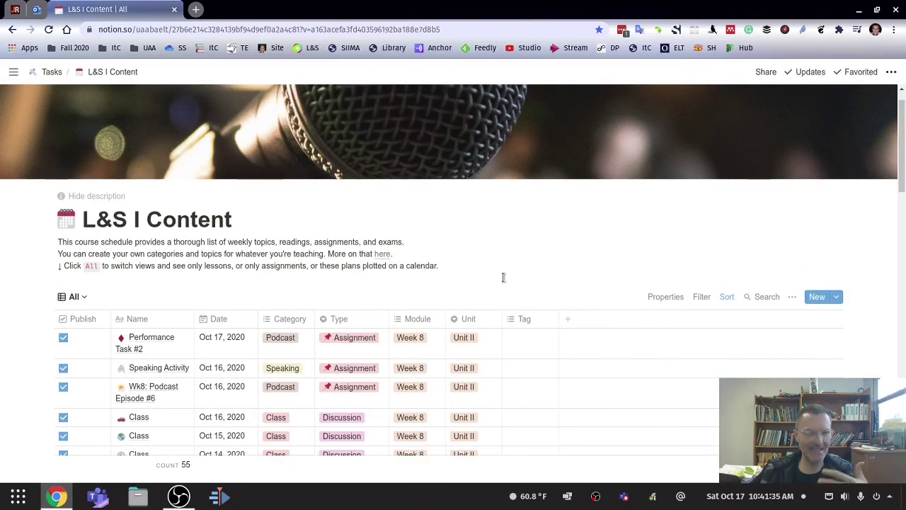
scroll(503, 278, "down", 1)
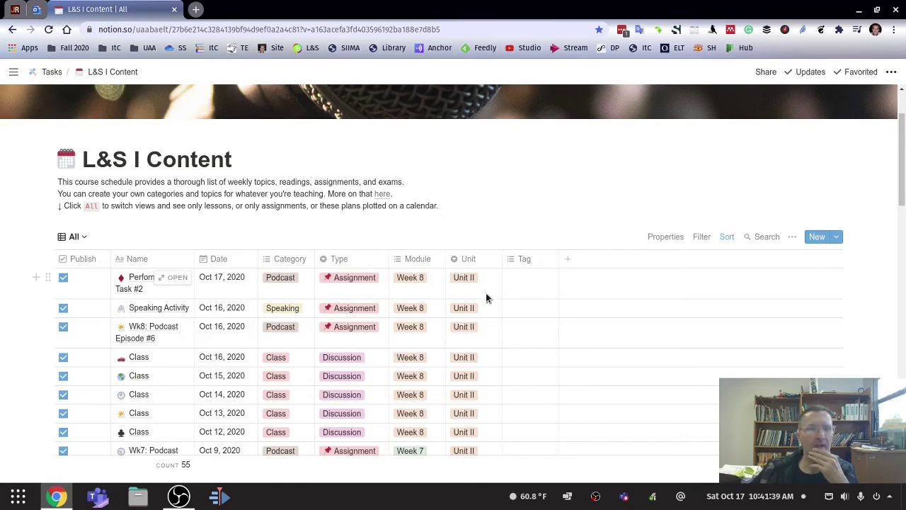
scroll(486, 283, "up", 2)
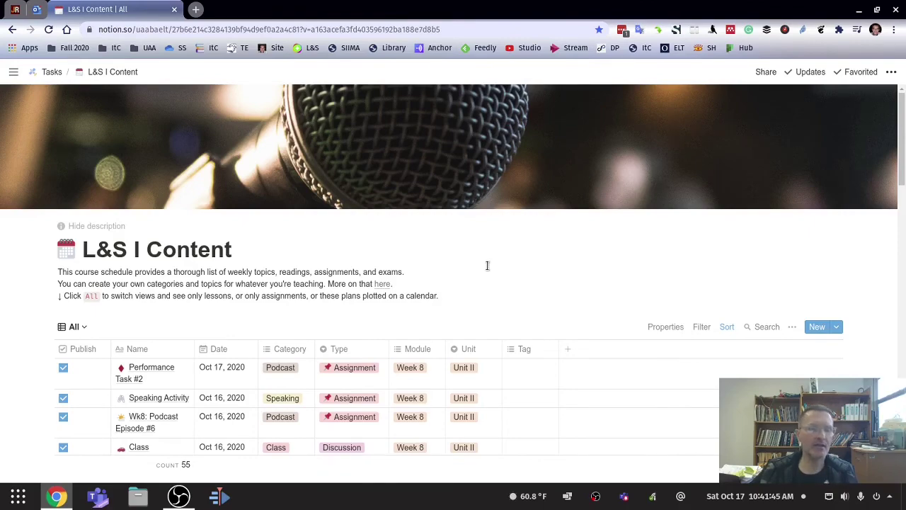
scroll(488, 283, "down", 3)
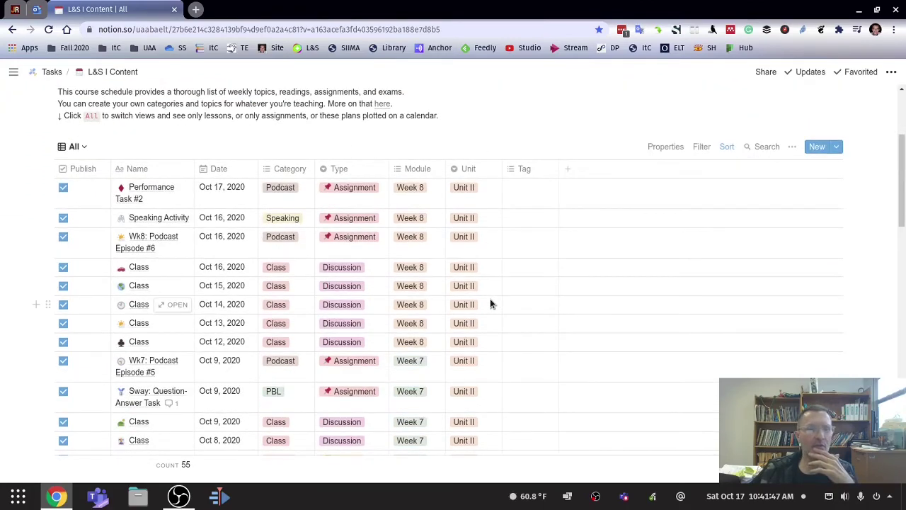
scroll(490, 298, "down", 3)
scroll(482, 303, "down", 2)
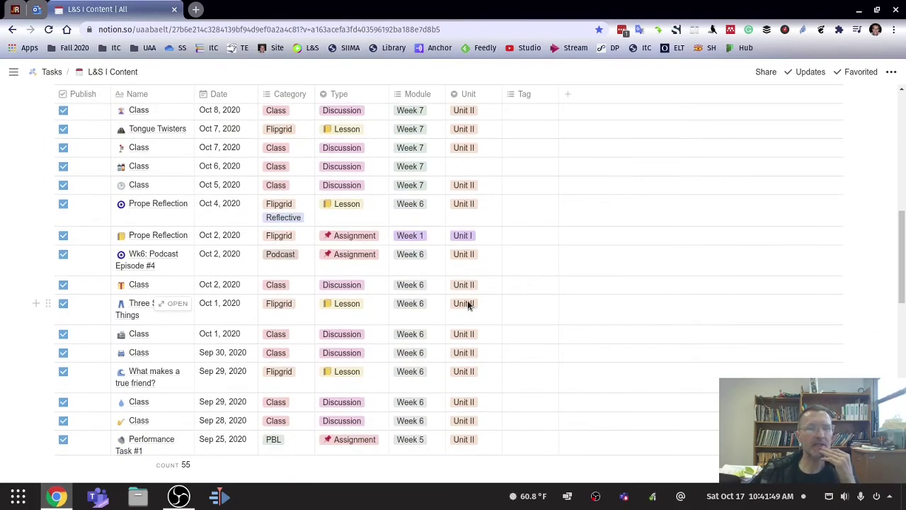
scroll(469, 305, "down", 2)
scroll(338, 309, "up", 10)
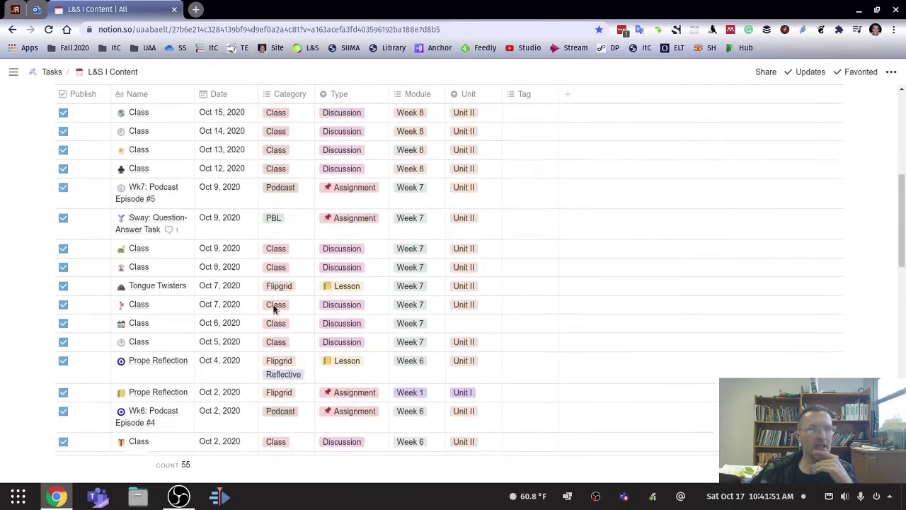
scroll(273, 305, "up", 1)
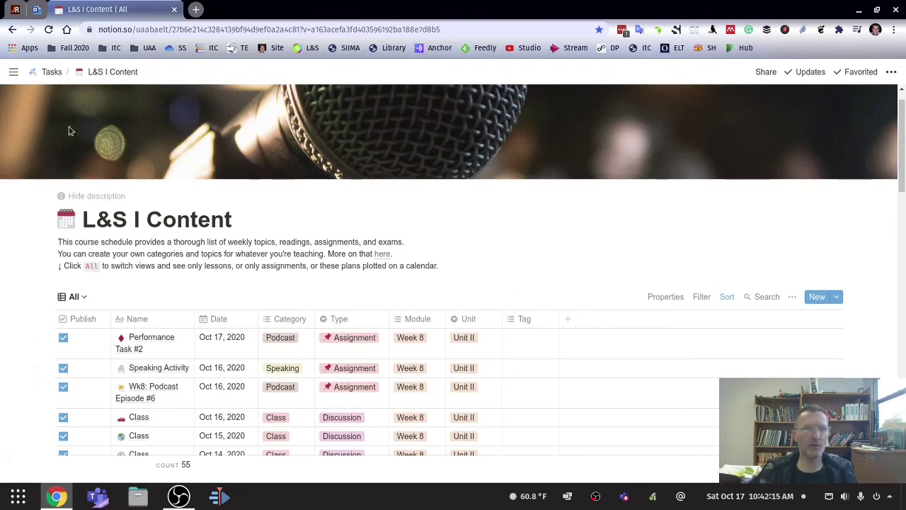
left_click(13, 28)
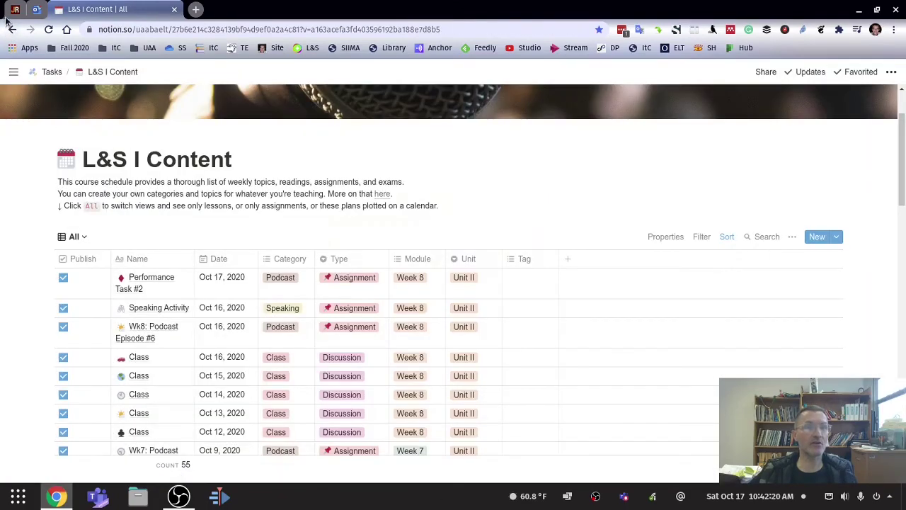
left_click(13, 29)
left_click(121, 10)
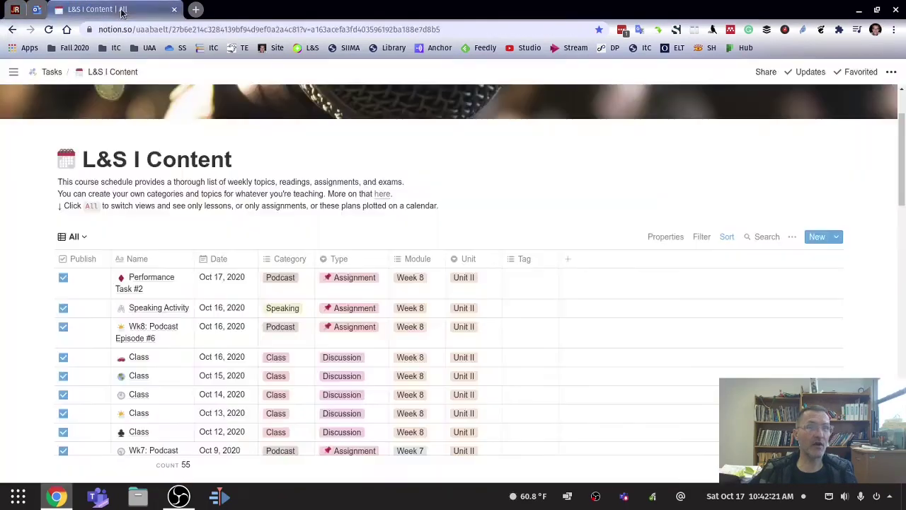
Step: Return to the In the Classroom page and open the Listening & Speaking I course under Open Courseware
left_click(13, 31)
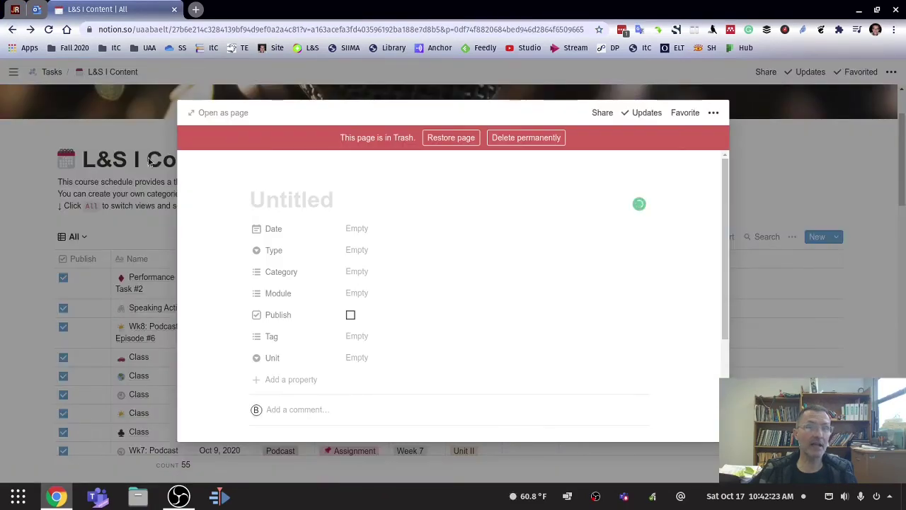
left_click(104, 95)
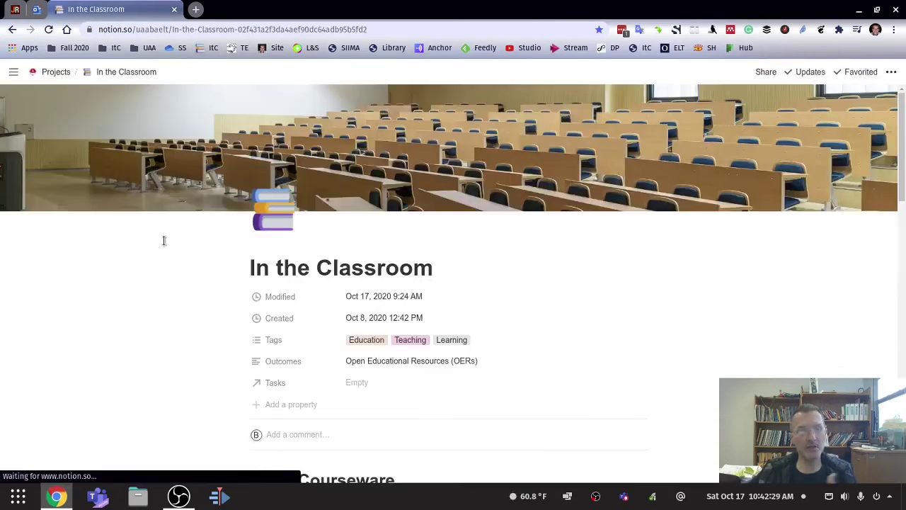
scroll(524, 361, "down", 5)
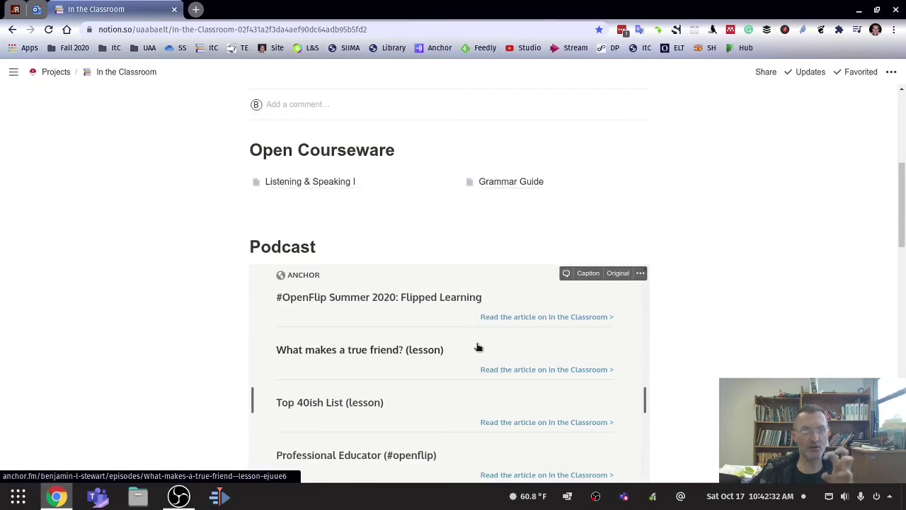
left_click(332, 183)
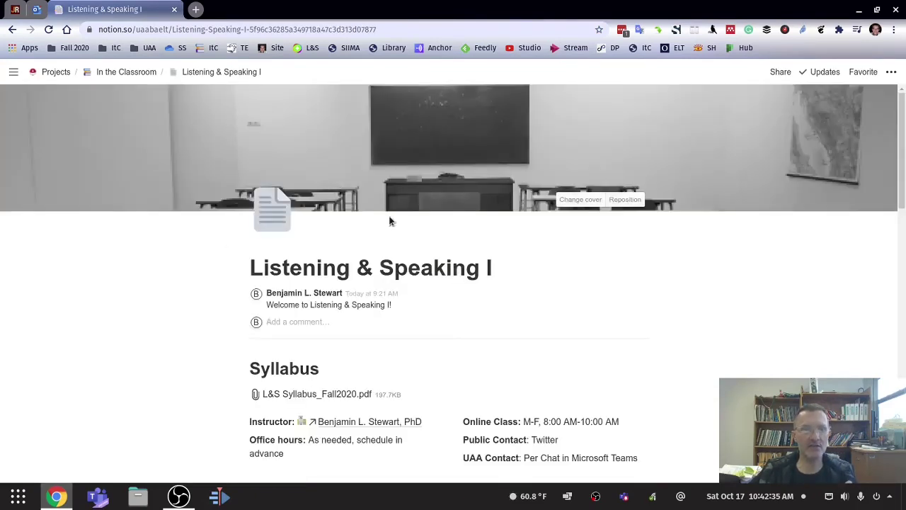
Step: Examine the course page's syllabus, description, Flipgrid embed, recommended links, calendar and Assignments table, ending back at the page title
scroll(483, 322, "down", 5)
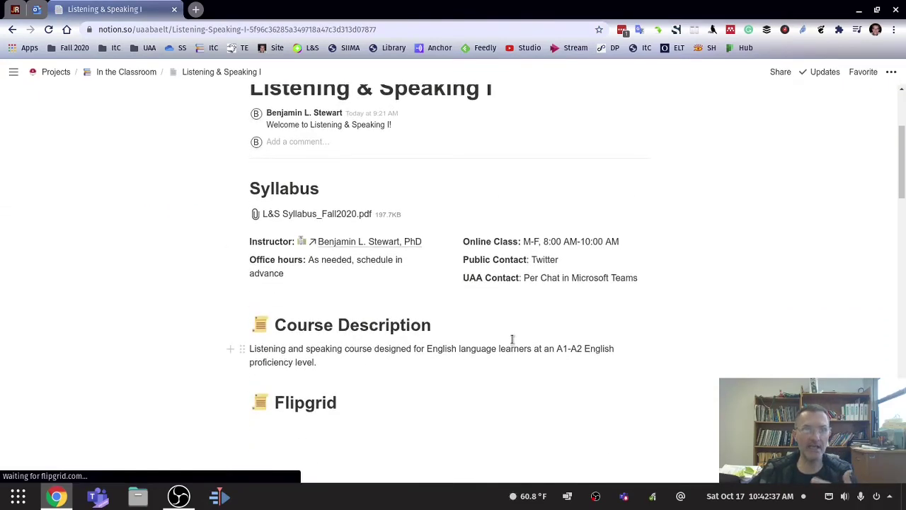
scroll(496, 349, "down", 3)
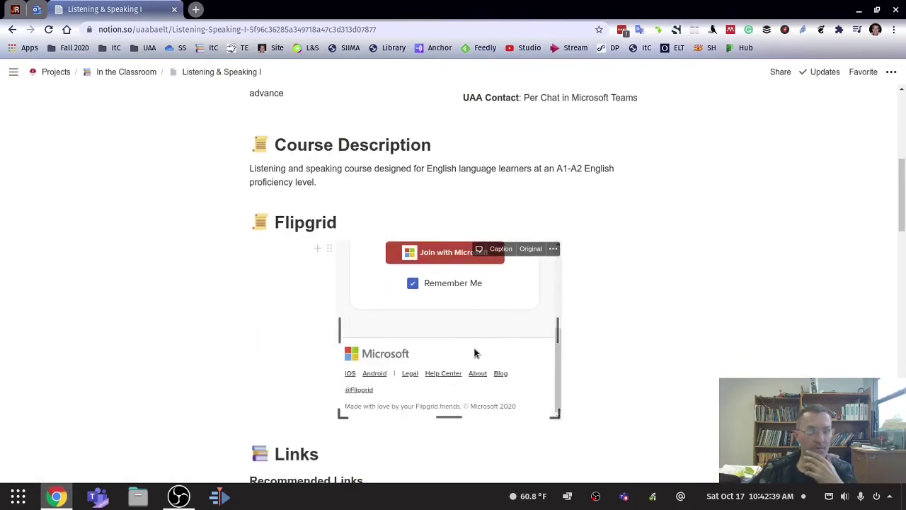
scroll(202, 354, "down", 3)
scroll(176, 340, "down", 2)
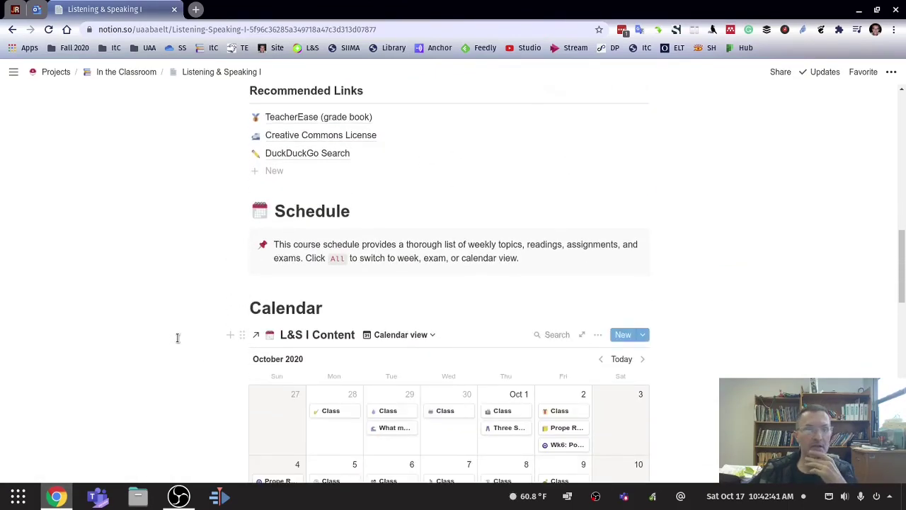
scroll(178, 334, "down", 3)
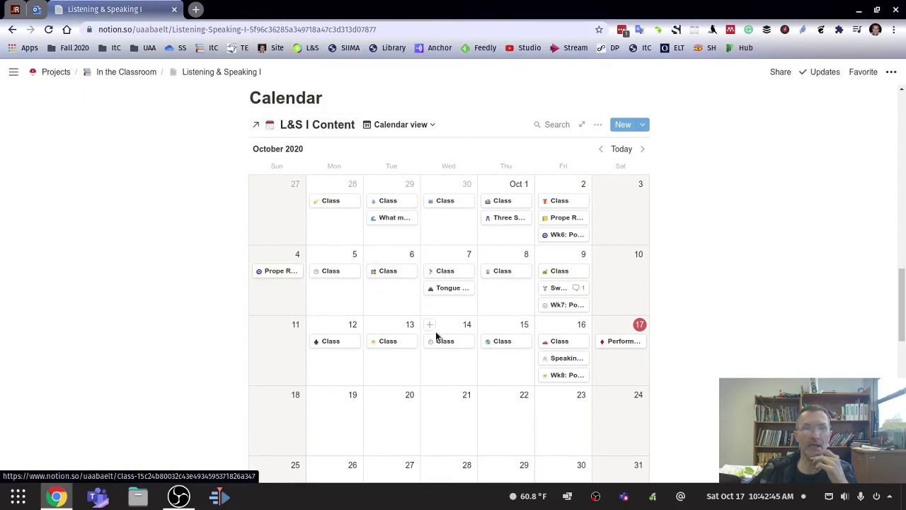
scroll(413, 344, "down", 5)
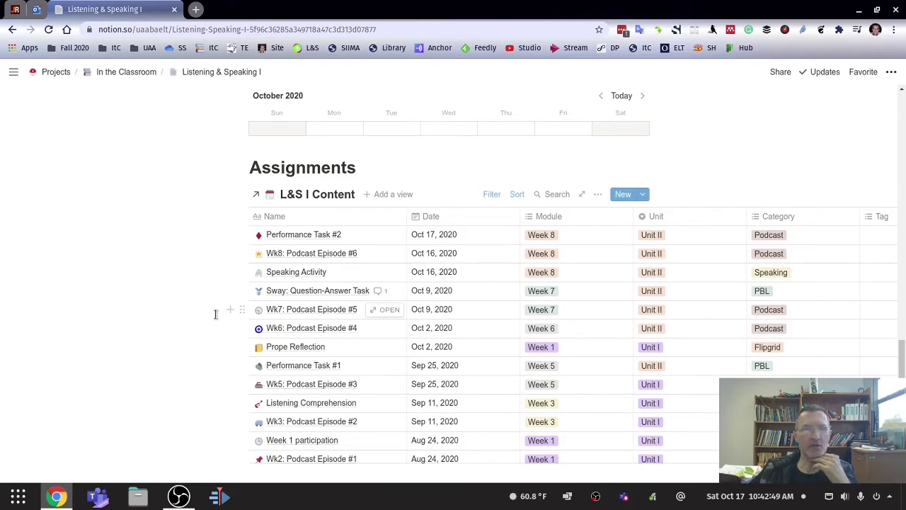
scroll(340, 333, "up", 5)
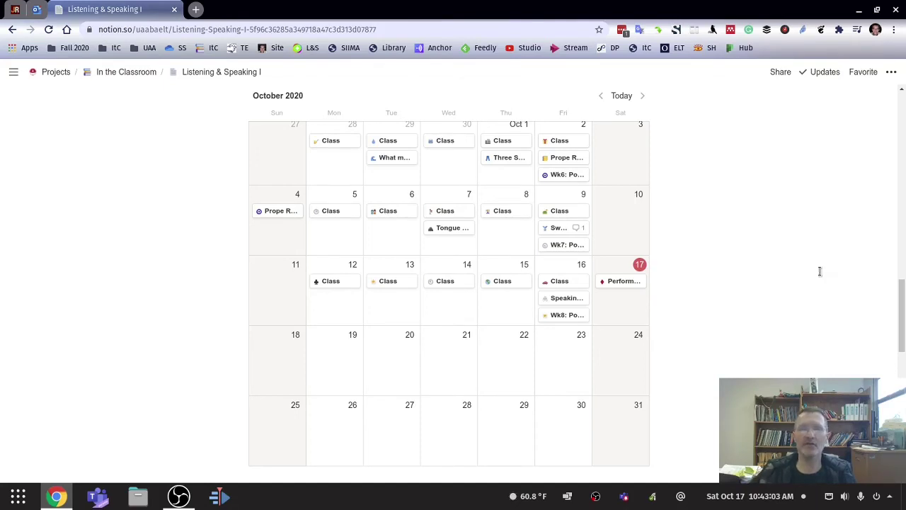
scroll(722, 253, "up", 8)
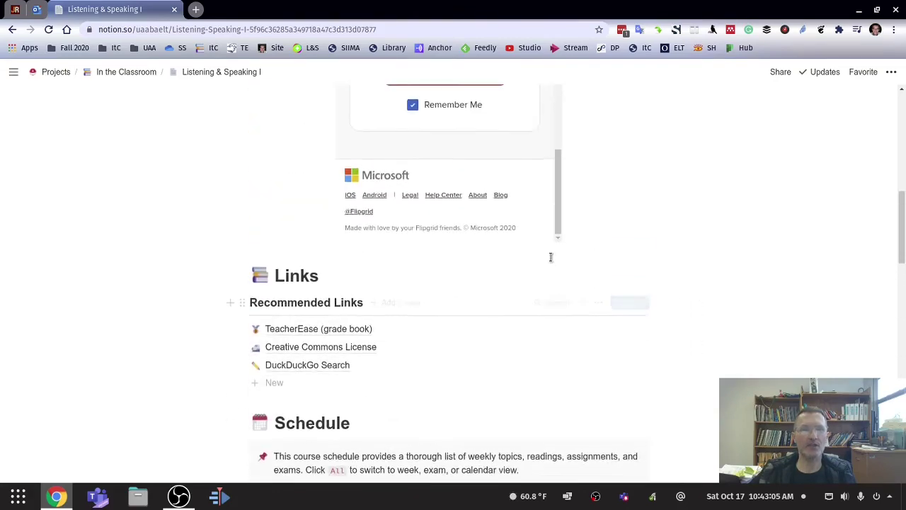
scroll(309, 228, "up", 6)
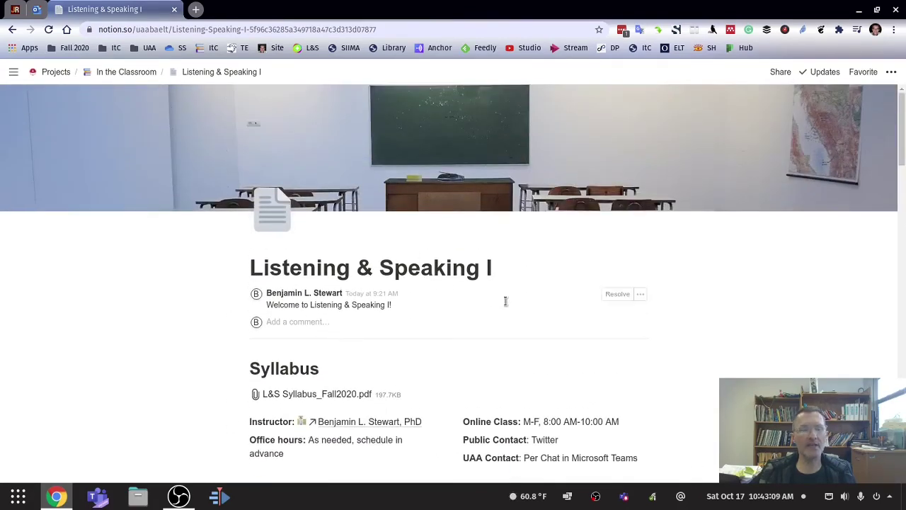
Step: View the Performance Task #2 entry as a full page, and return to the calendar on the Listening & Speaking I page
scroll(503, 299, "down", 7)
scroll(495, 295, "down", 2)
scroll(682, 297, "down", 7)
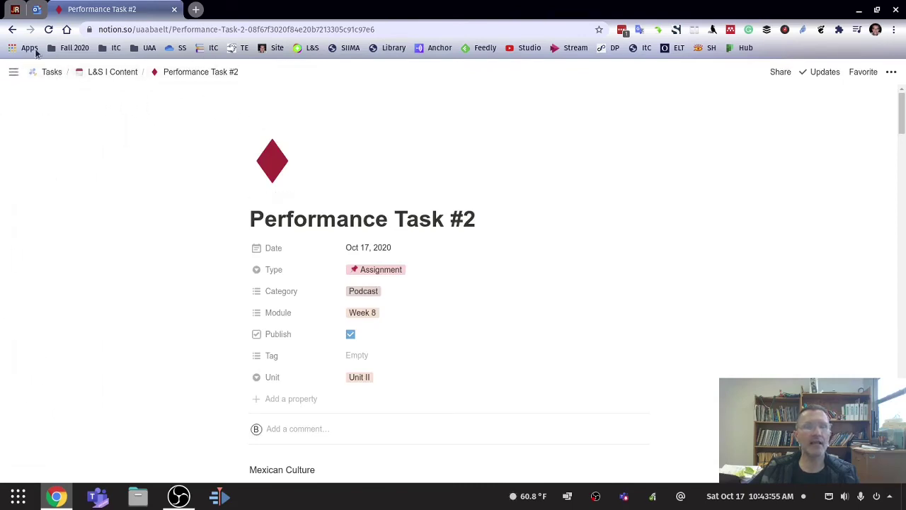
left_click(13, 30)
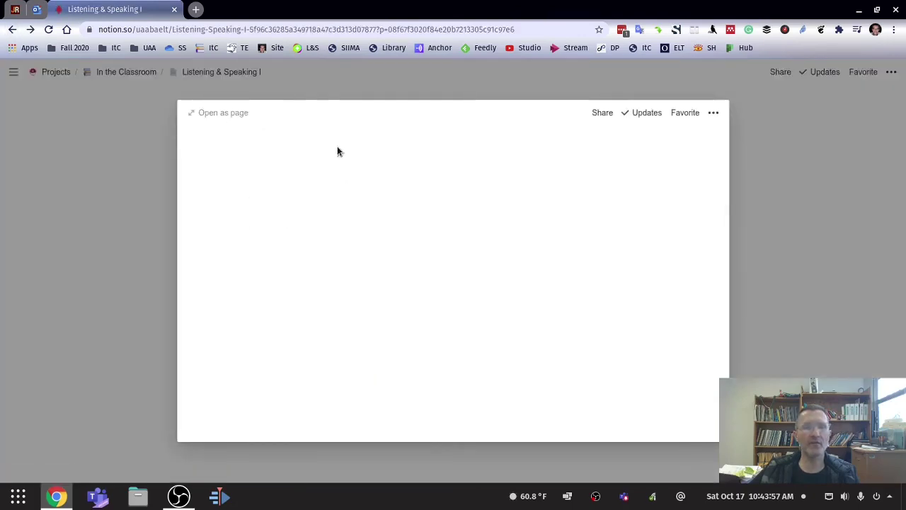
left_click(121, 121)
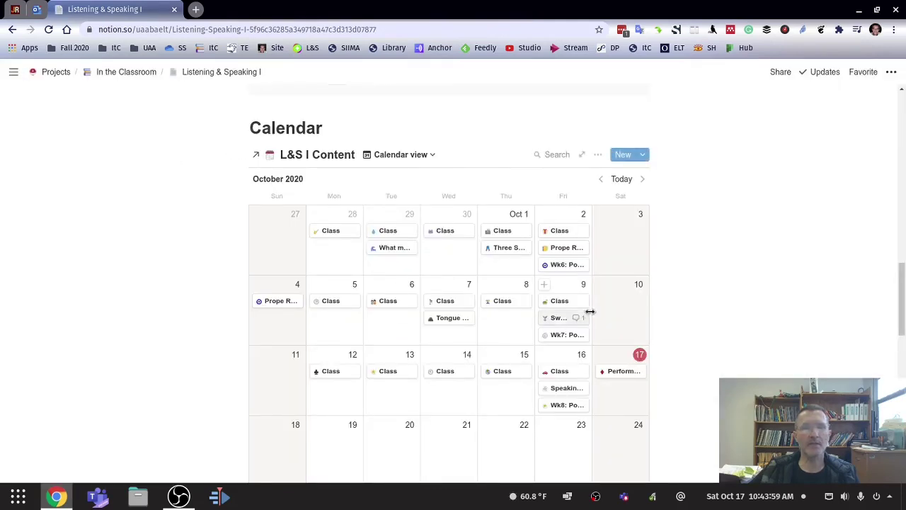